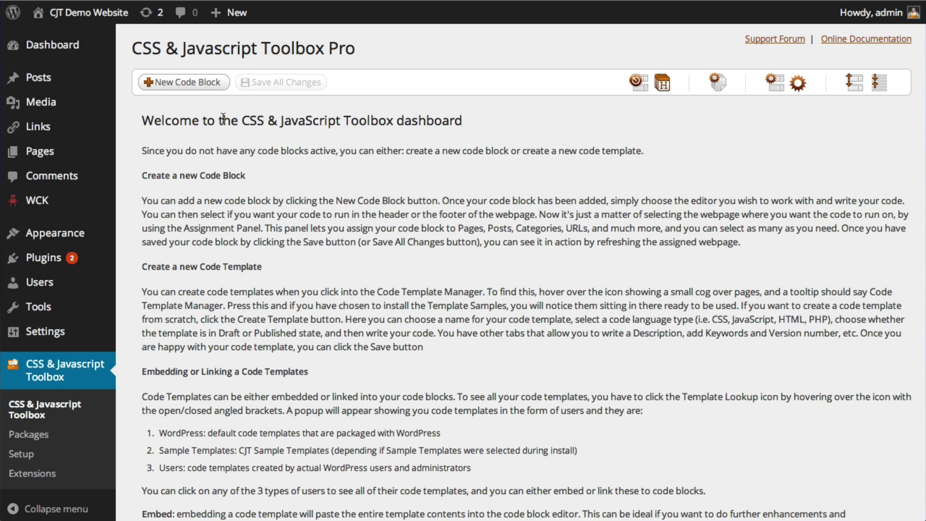
- Create an active header code block named 'New Code Block'
click(198, 85)
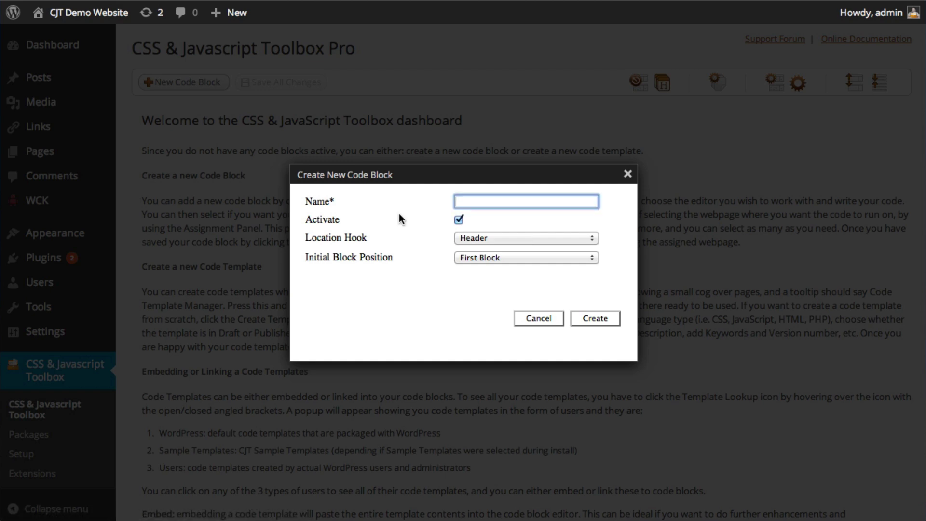
text(New Code3Block)
click(588, 320)
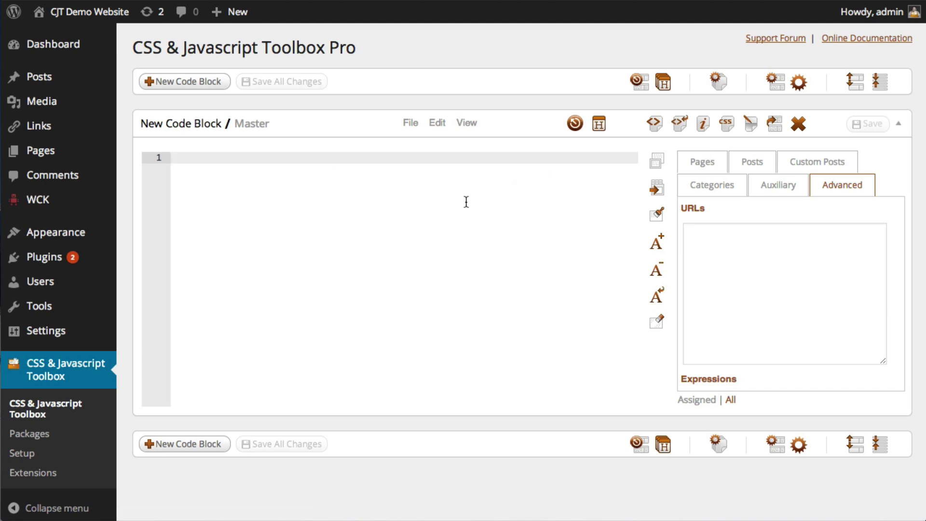
- Step through the Pages, Posts, Custom Posts and Categories lists, ending on Auxiliary targets
click(703, 164)
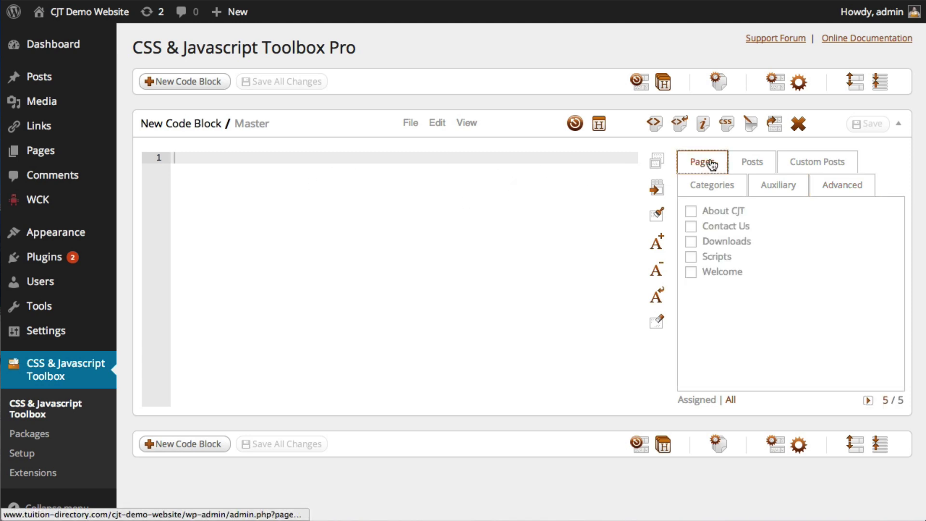
click(761, 163)
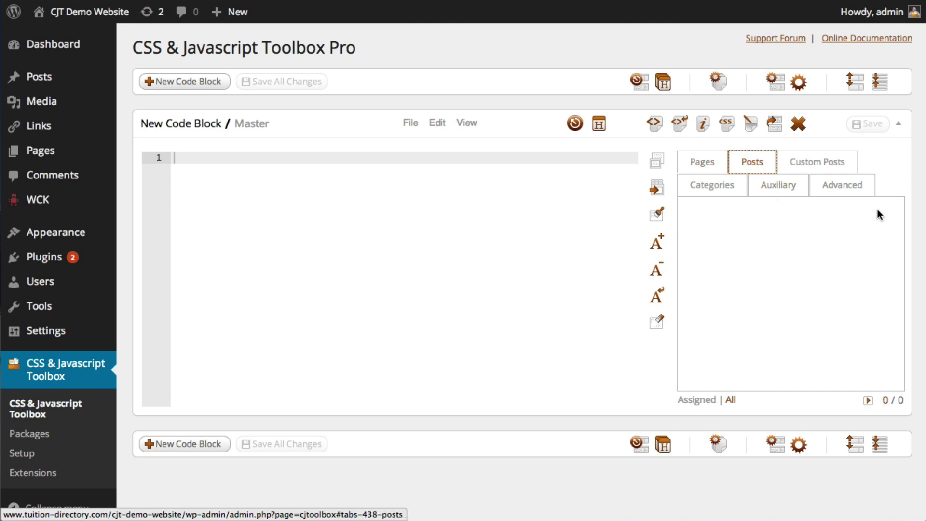
click(826, 163)
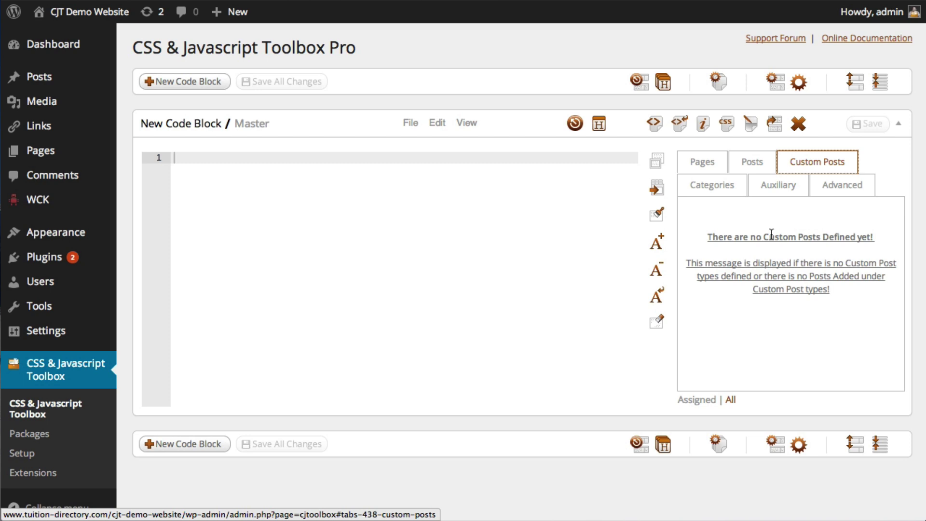
click(712, 186)
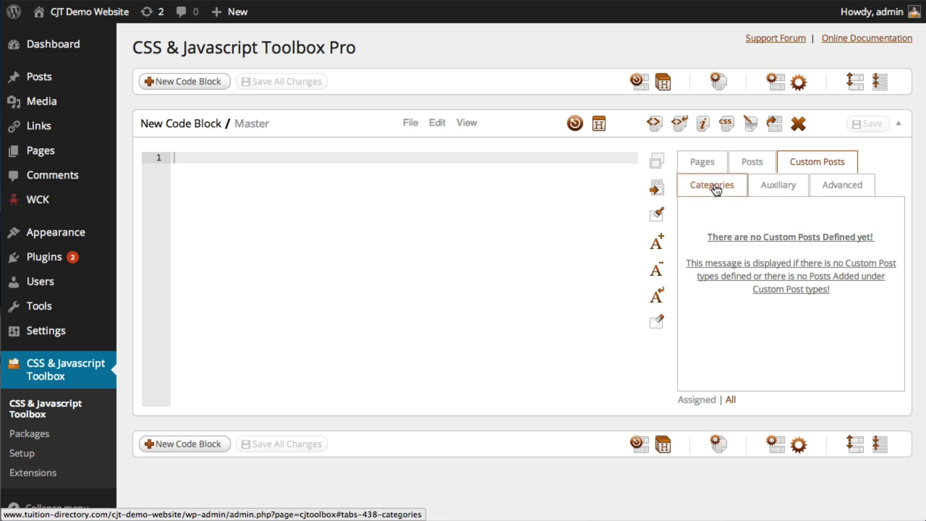
click(784, 188)
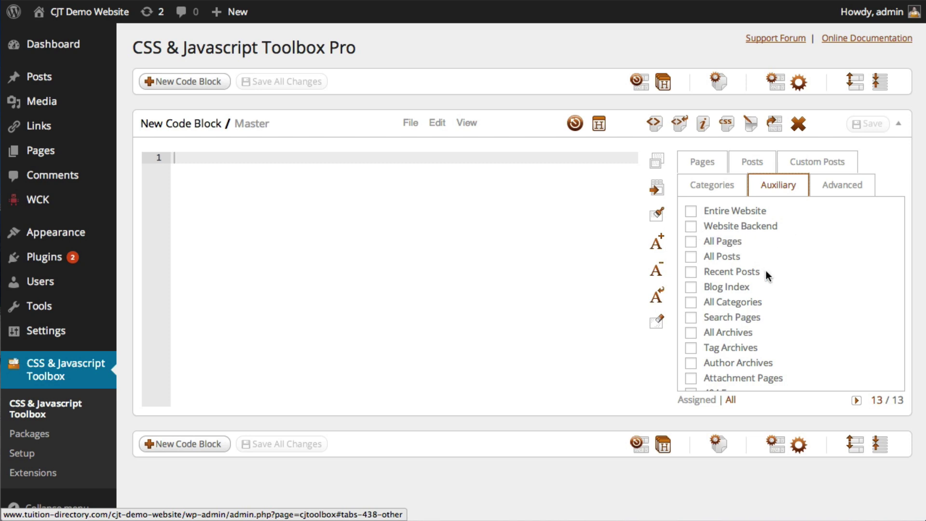
scroll(774, 288, down, 3)
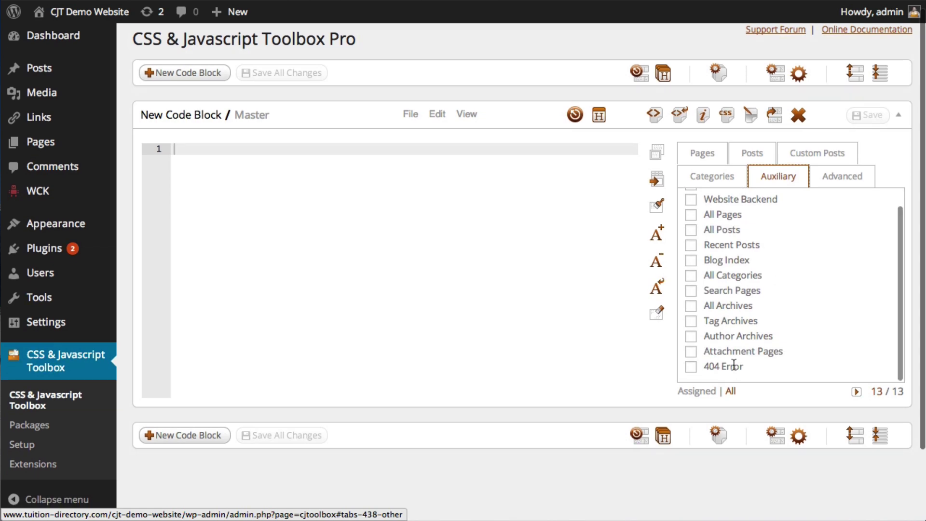
scroll(819, 313, up, 3)
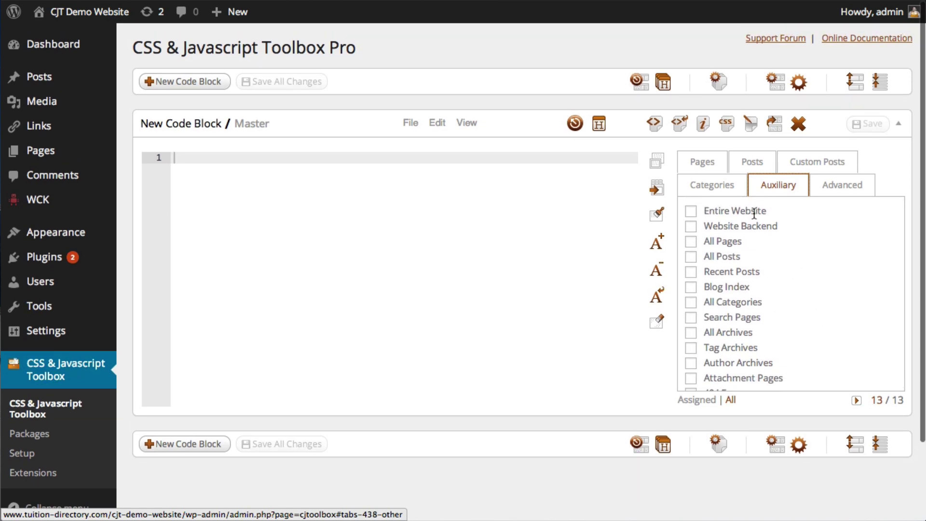
- Inspect the Advanced URLs and Expressions fields, then return to the Pages assignment list
click(854, 188)
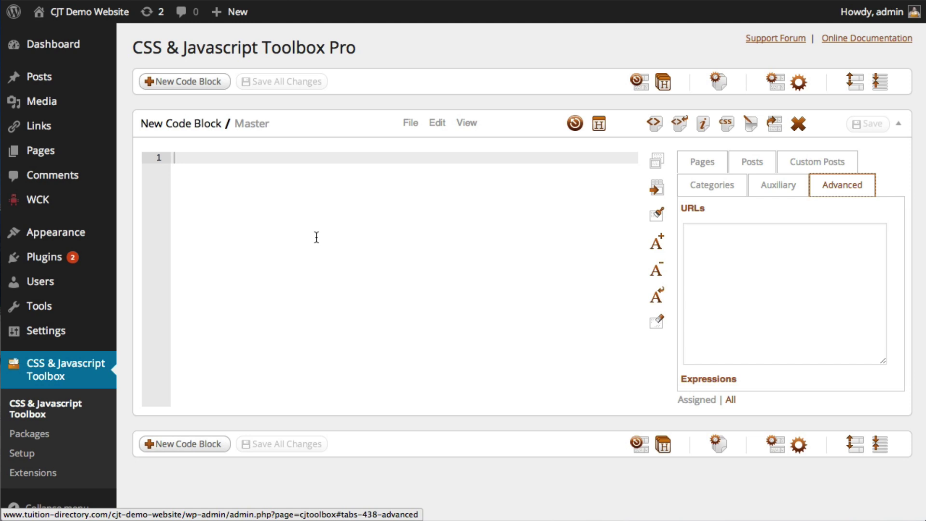
click(702, 231)
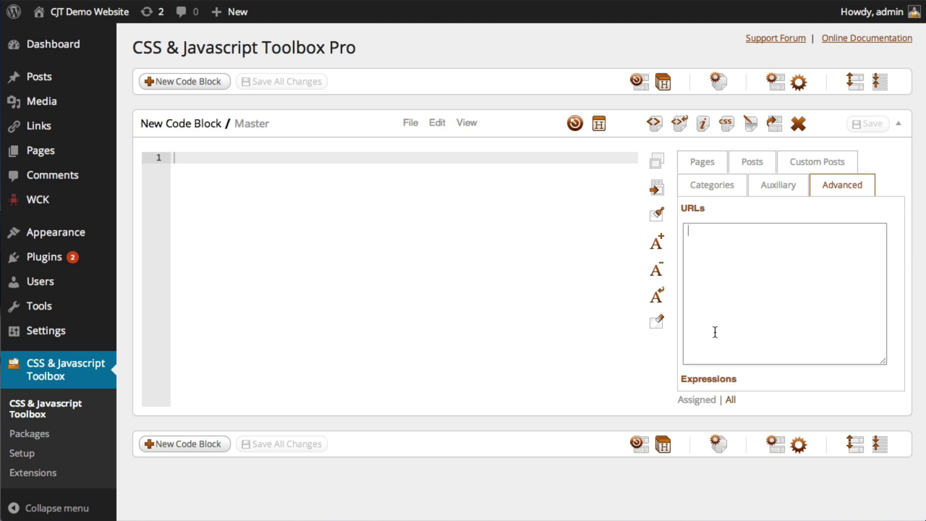
click(708, 377)
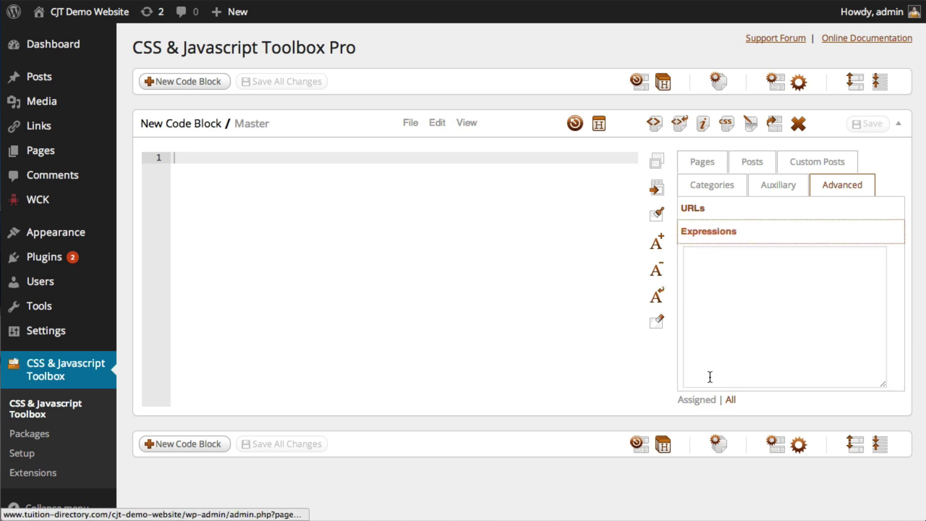
click(702, 256)
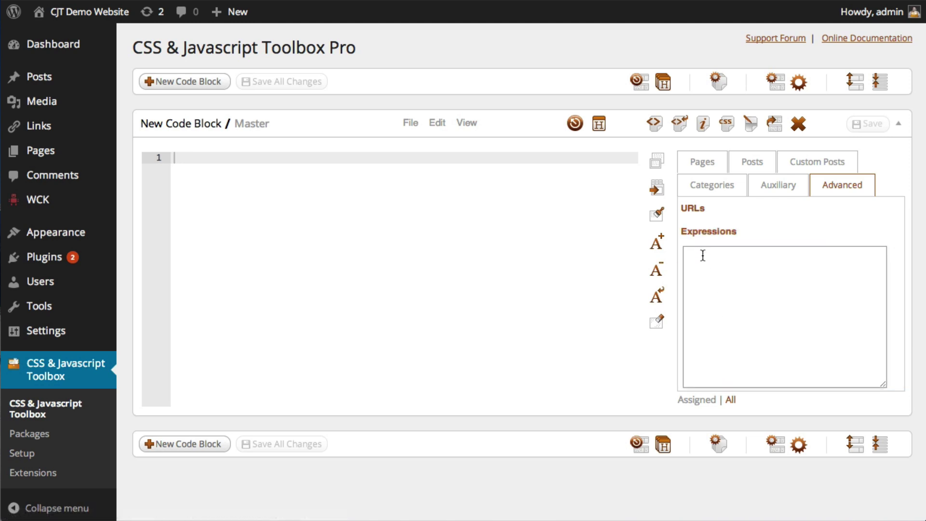
click(698, 164)
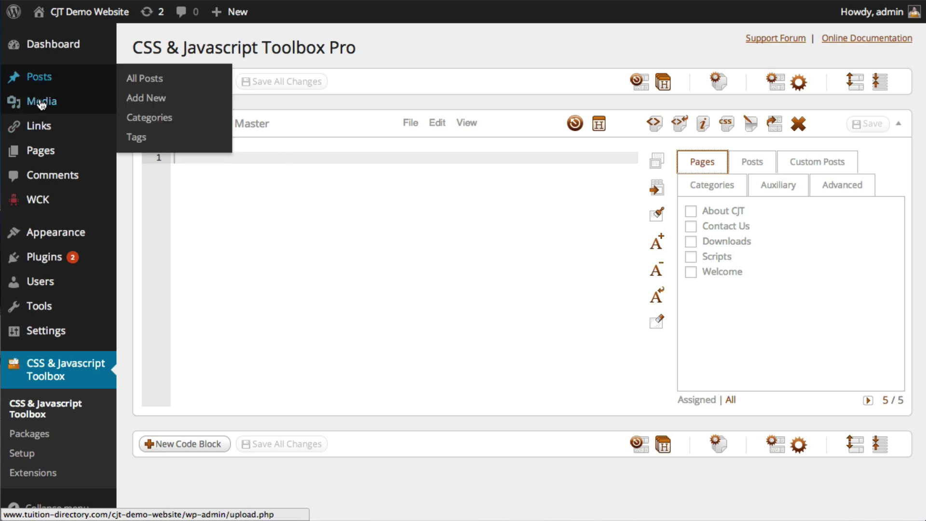
- Publish a page titled 'New Page' and a post titled 'New Post'
mouse_move(37, 151)
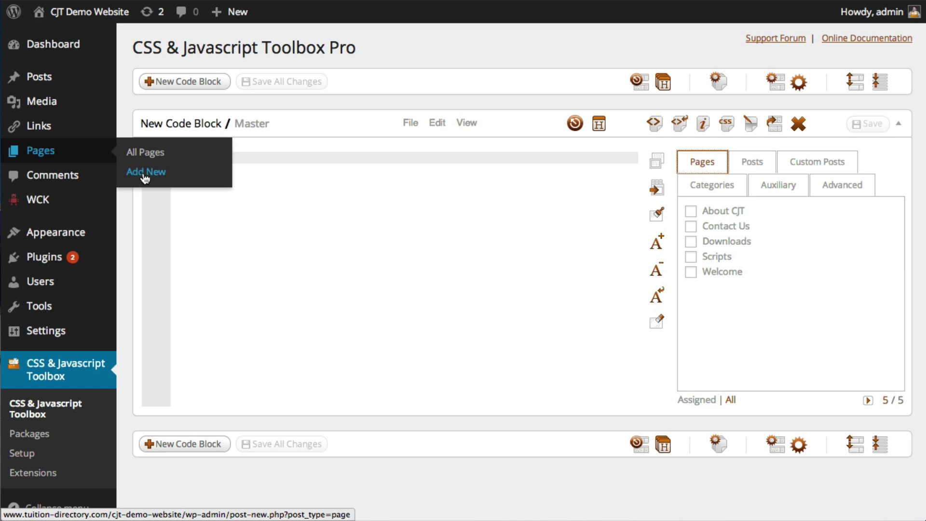
mouse_move(43, 79)
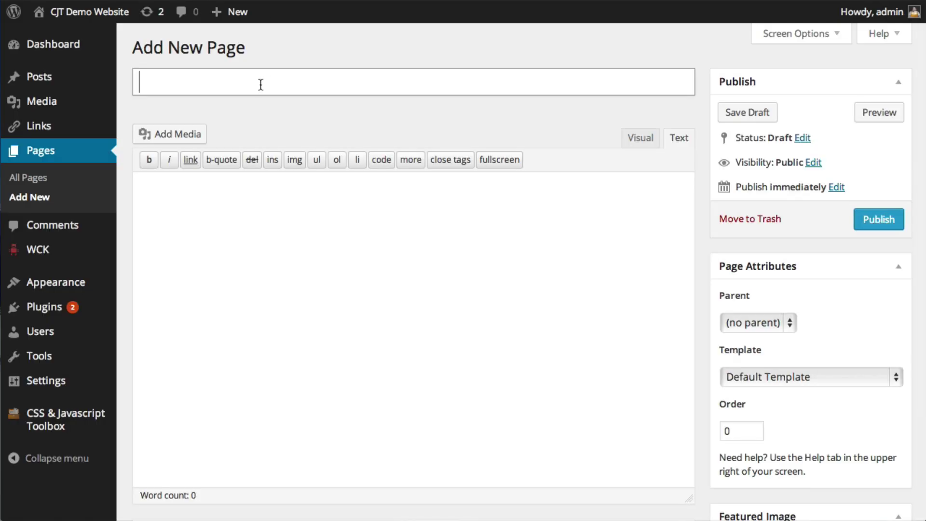
text(New Page)
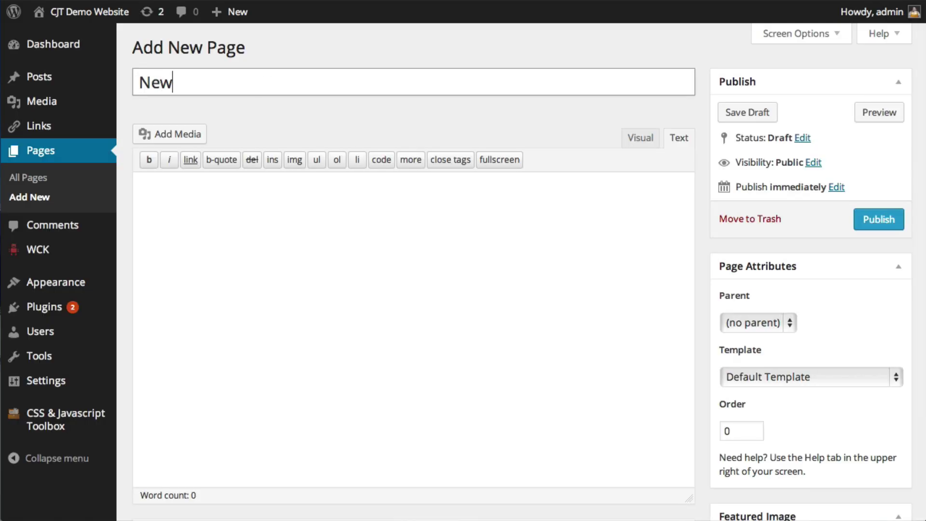
click(890, 220)
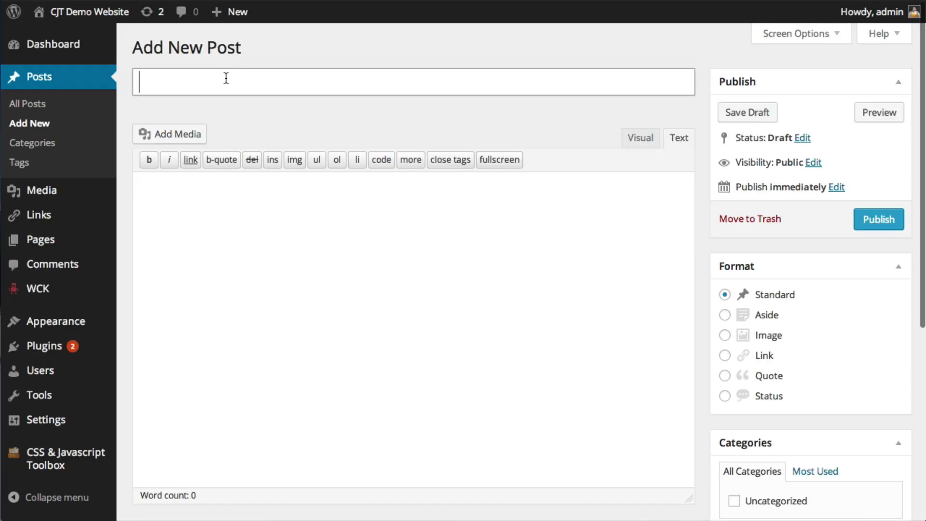
text(New Post)
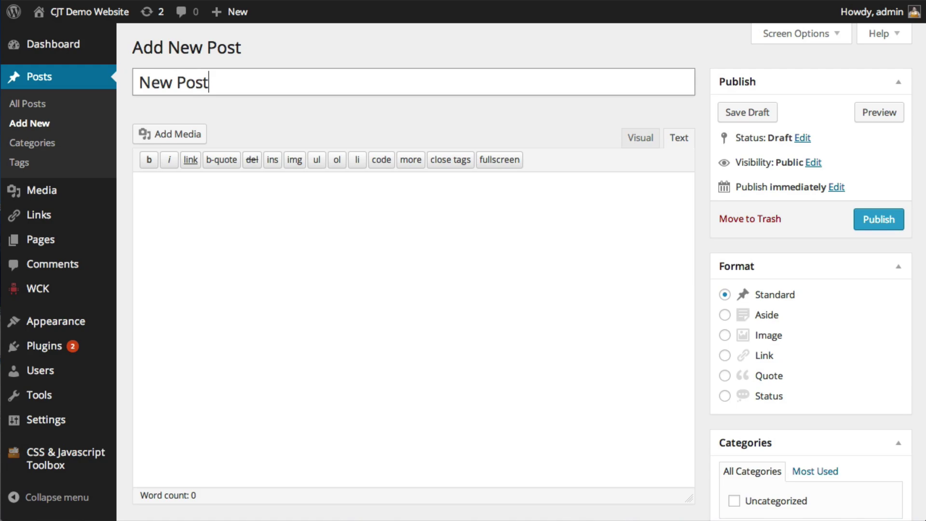
click(875, 226)
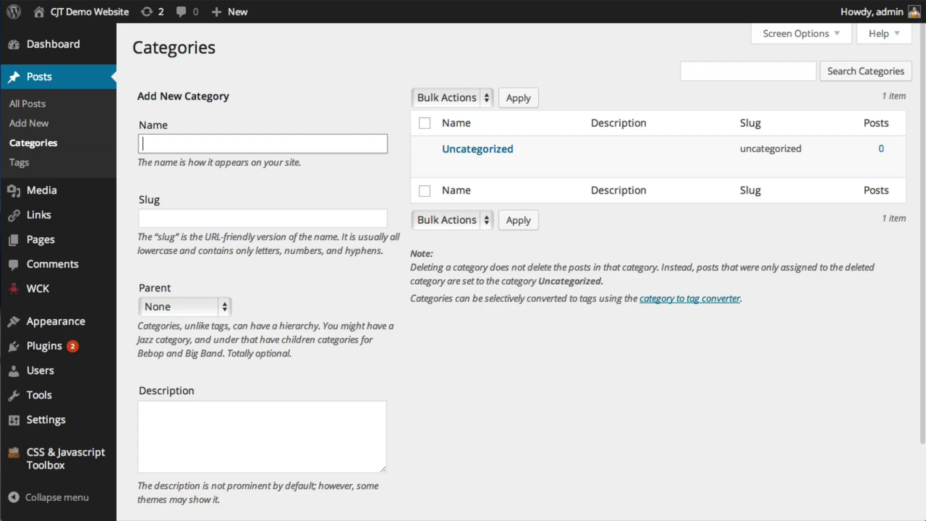
- Add a post category named 'New Category'
click(185, 145)
text(New Category)
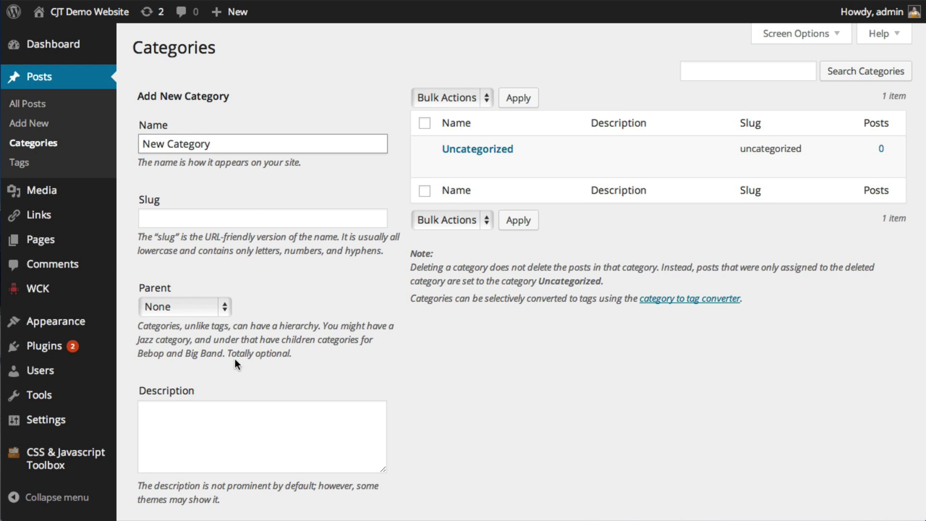
scroll(237, 362, down, 2)
click(188, 476)
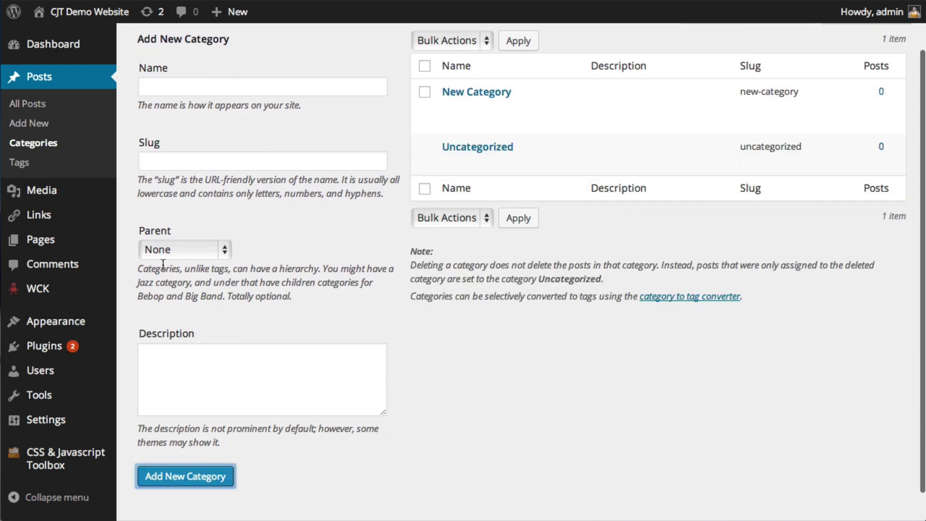
- Go to the WCK plugin's Custom Post Type Creator
mouse_move(29, 290)
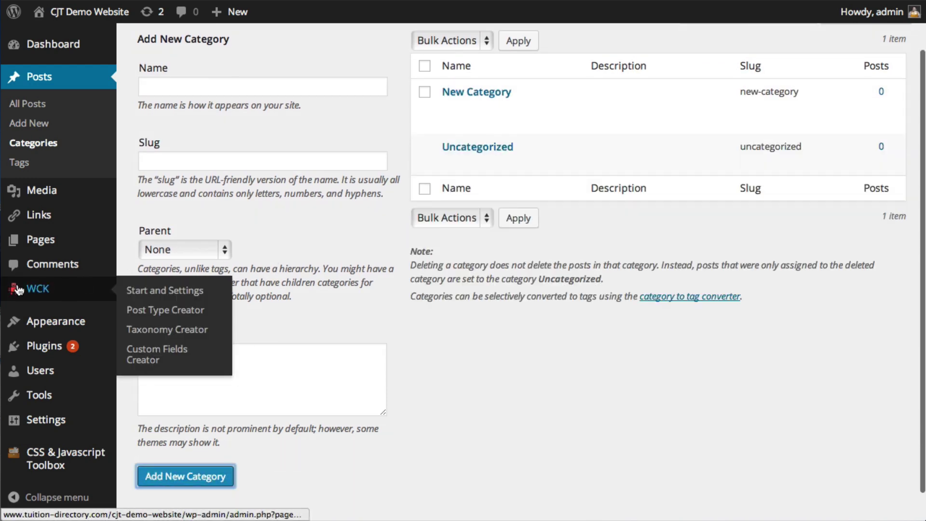
click(166, 291)
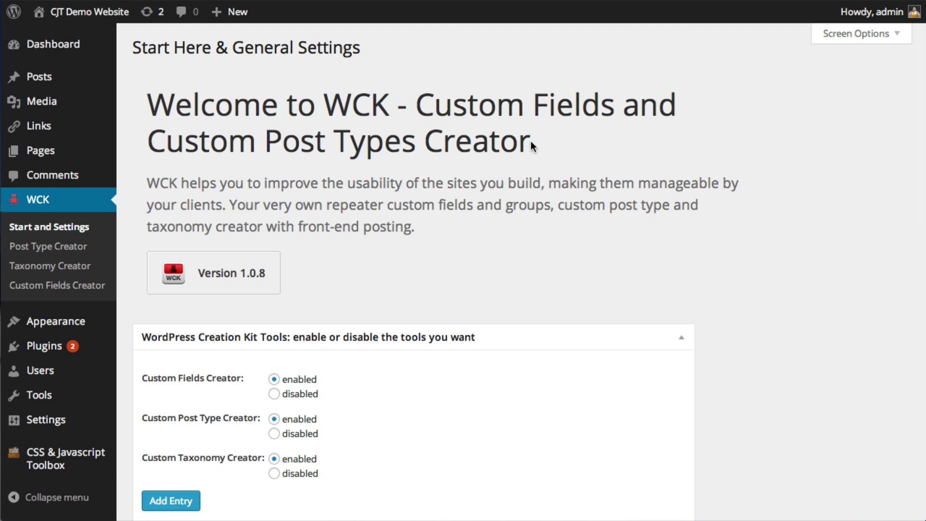
scroll(531, 142, down, 5)
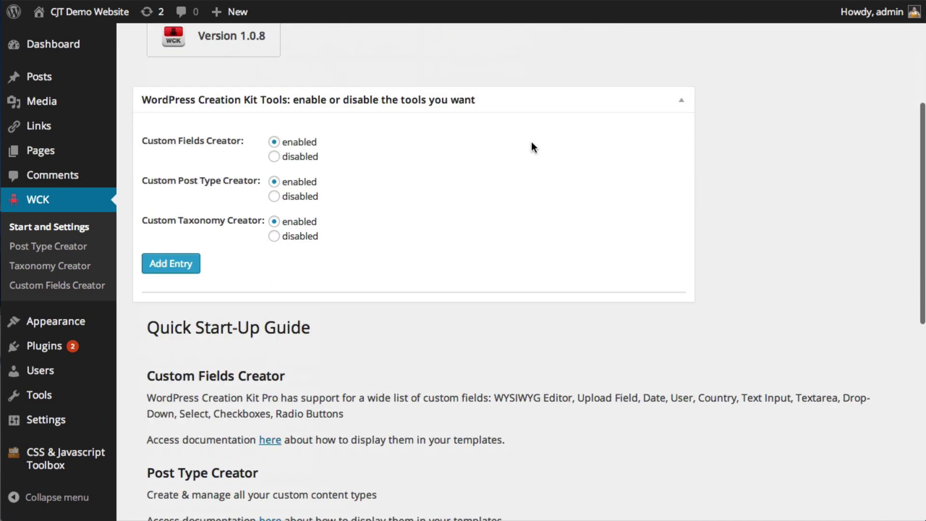
click(81, 249)
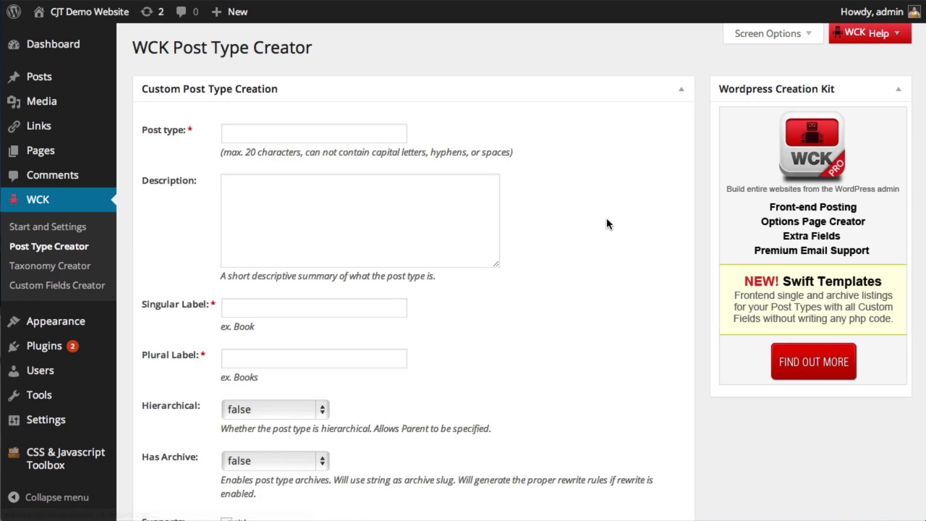
- Add a 'Book' post type with singular label Book and plural label Books
click(374, 139)
text(Book)
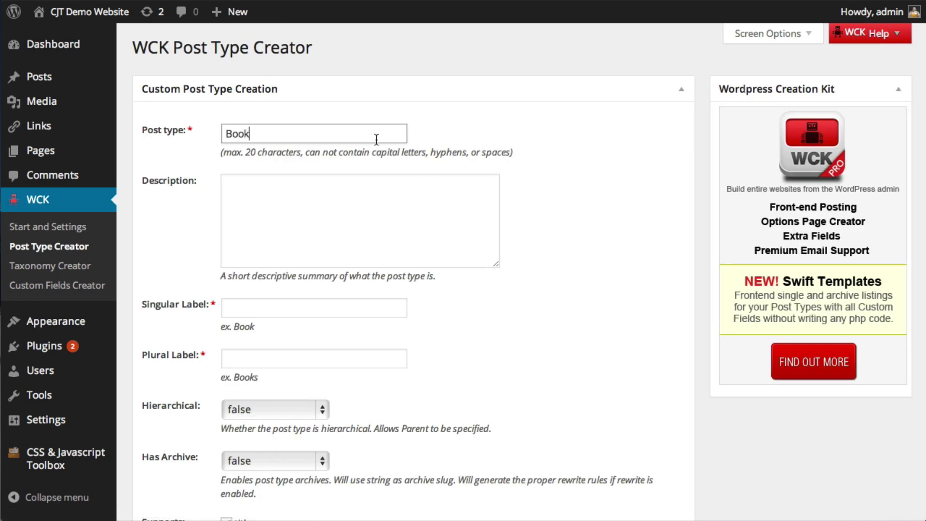
scroll(406, 221, down, 1)
click(316, 296)
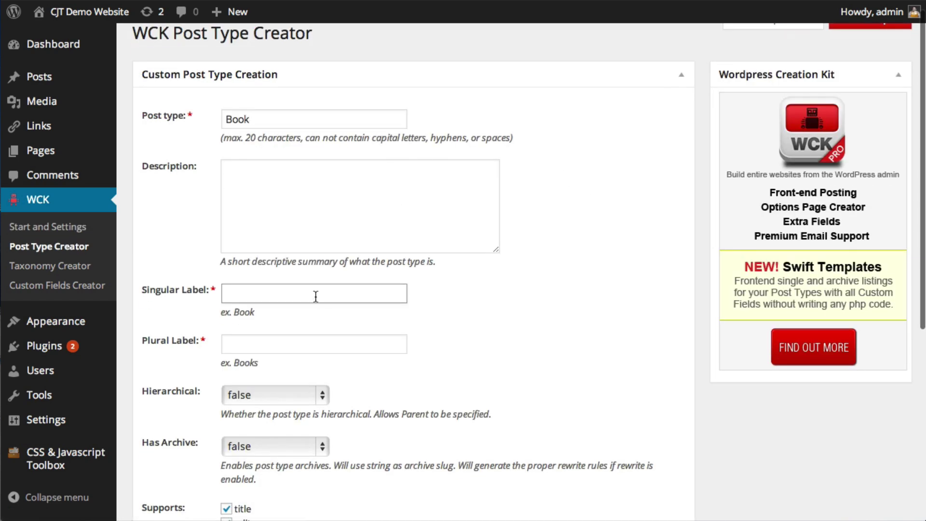
text(Book)
click(266, 344)
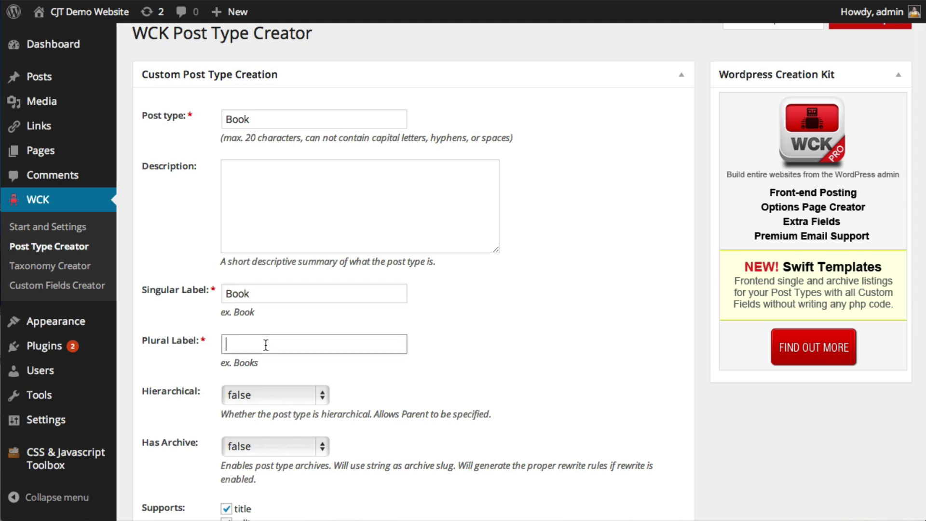
text(Books)
scroll(333, 353, down, 5)
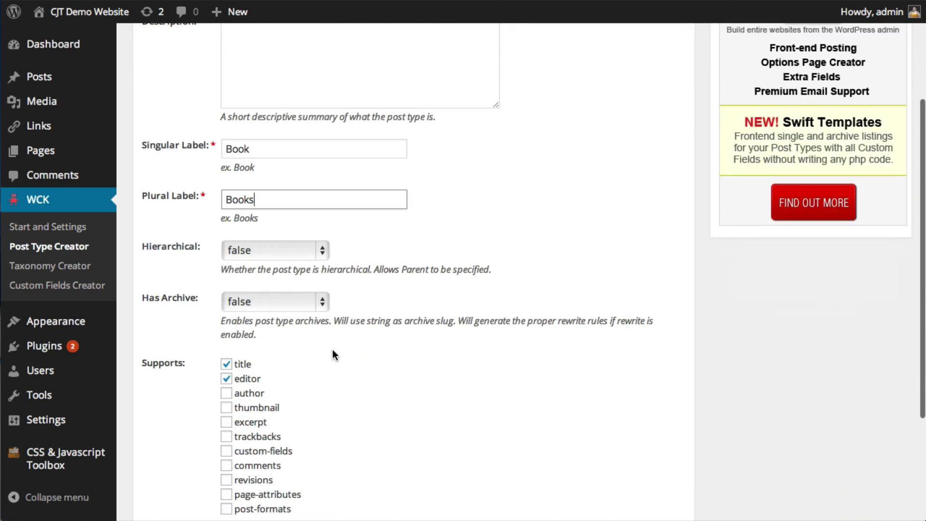
scroll(151, 459, down, 6)
click(162, 429)
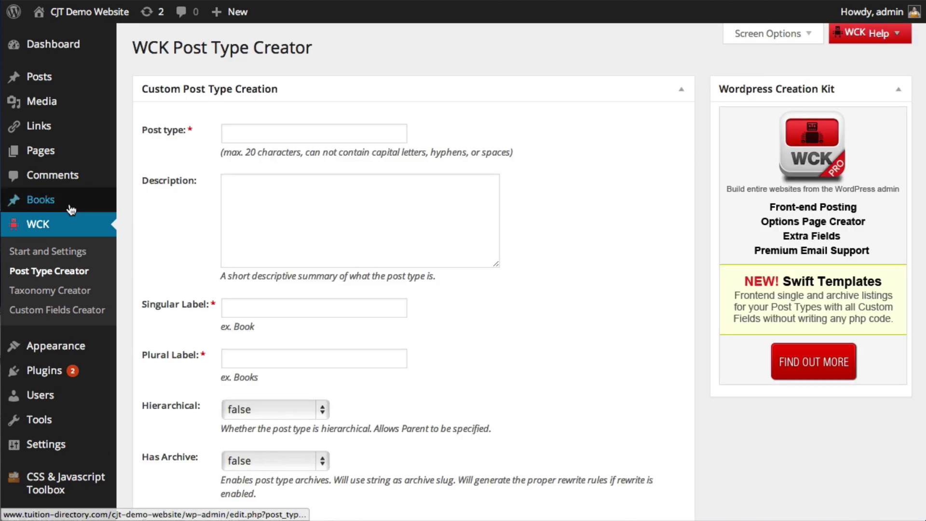
- Publish a new Books entry titled 'New Book'
mouse_move(51, 205)
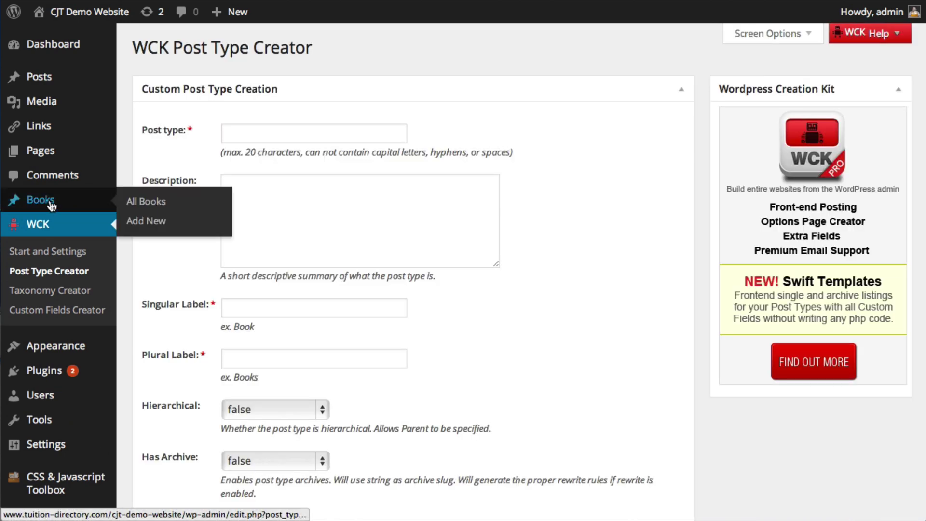
click(144, 222)
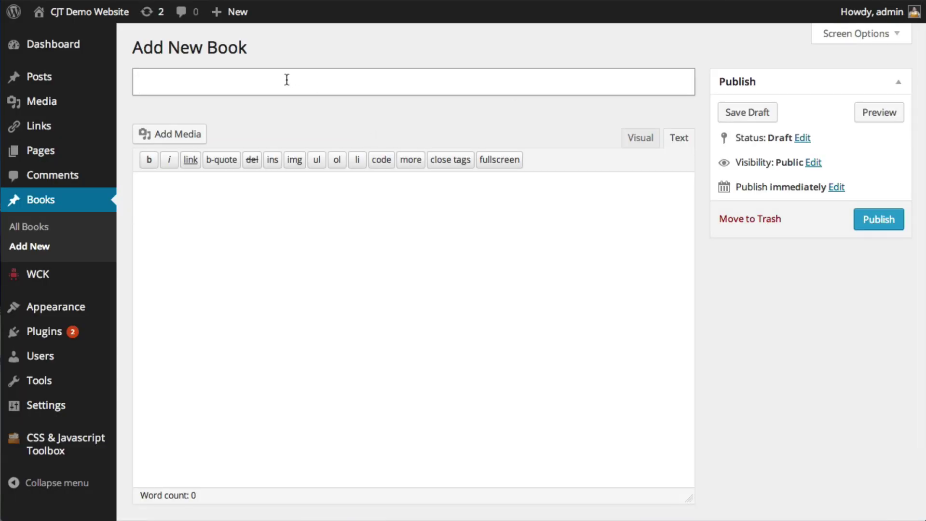
text(New Book)
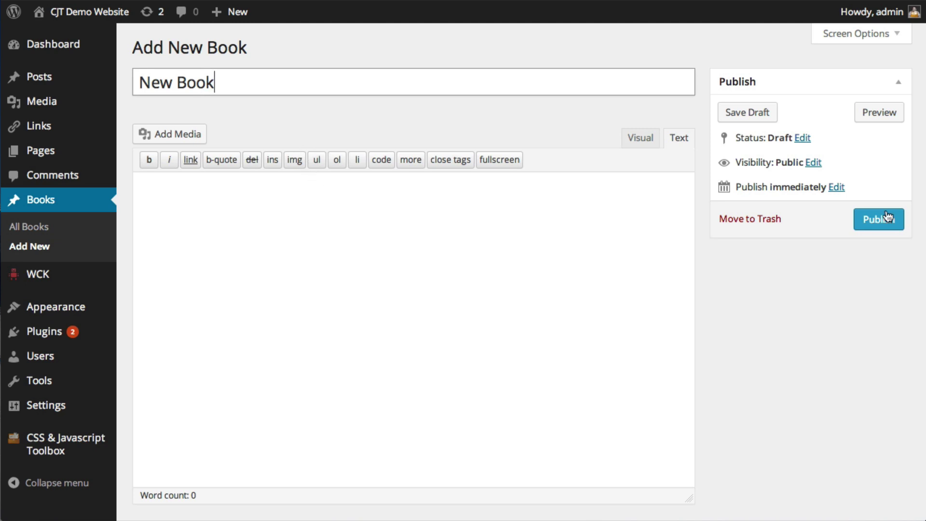
click(887, 218)
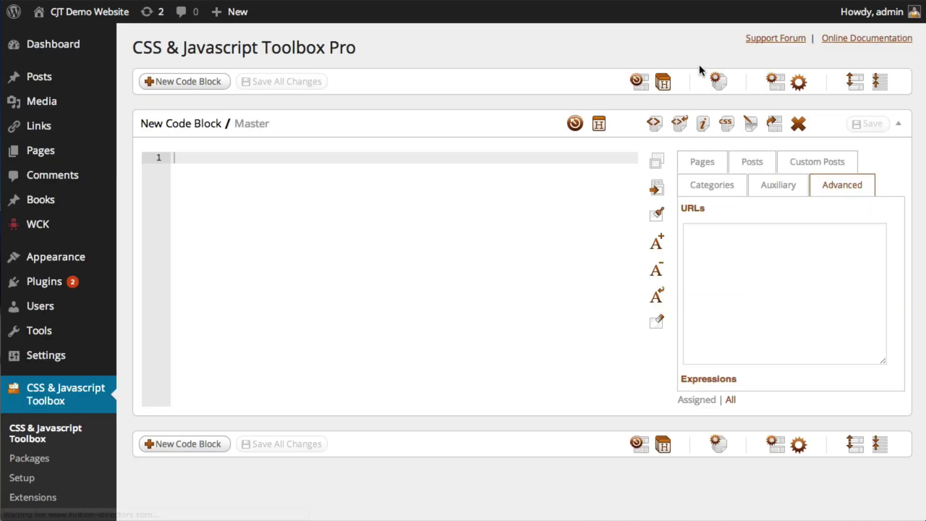
- Show the code block's Pages assignment list, now including New Page
click(700, 160)
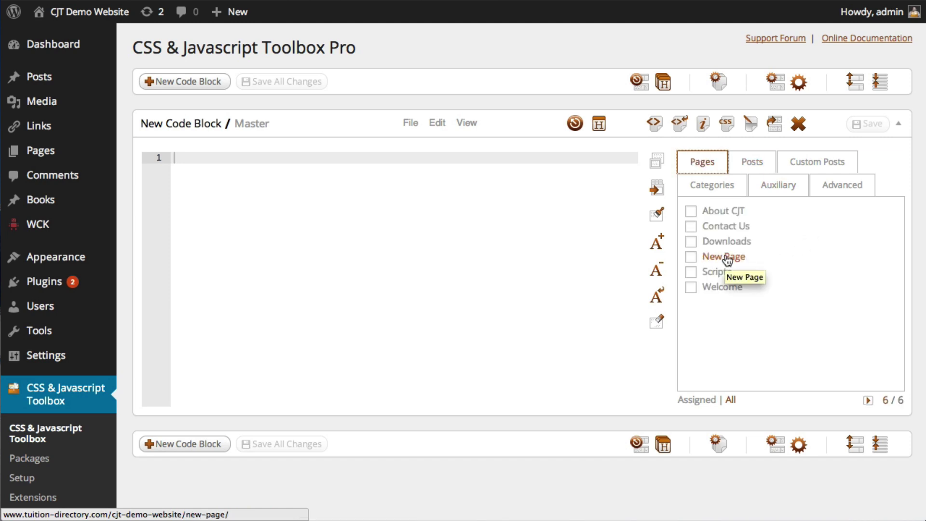
click(755, 162)
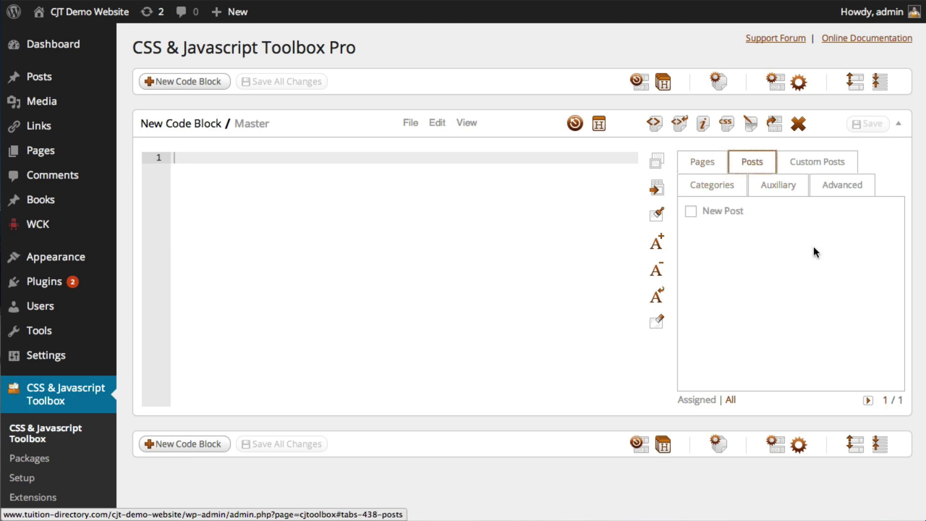
click(834, 166)
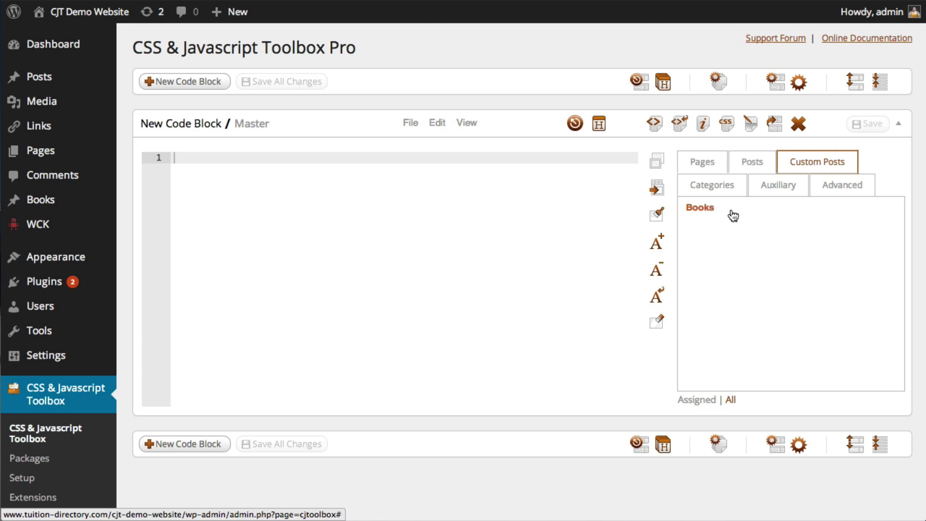
click(706, 212)
click(712, 184)
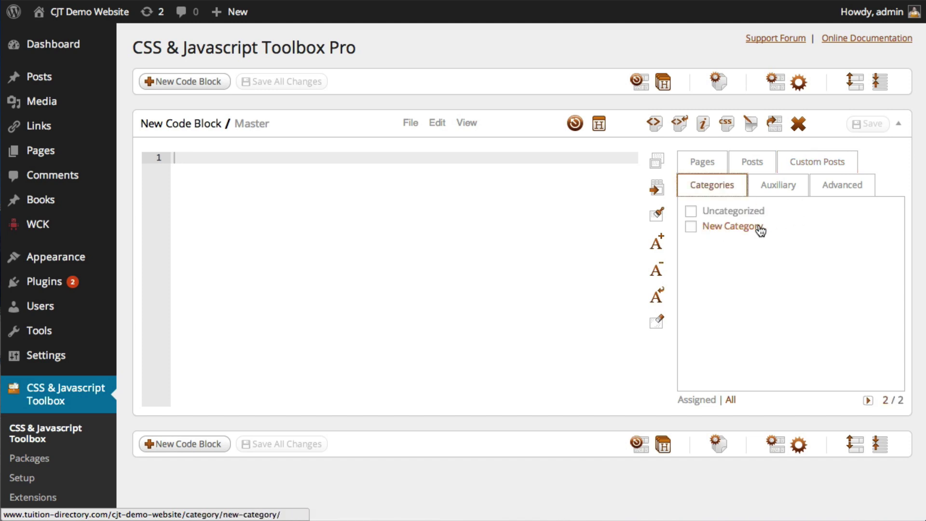
click(700, 162)
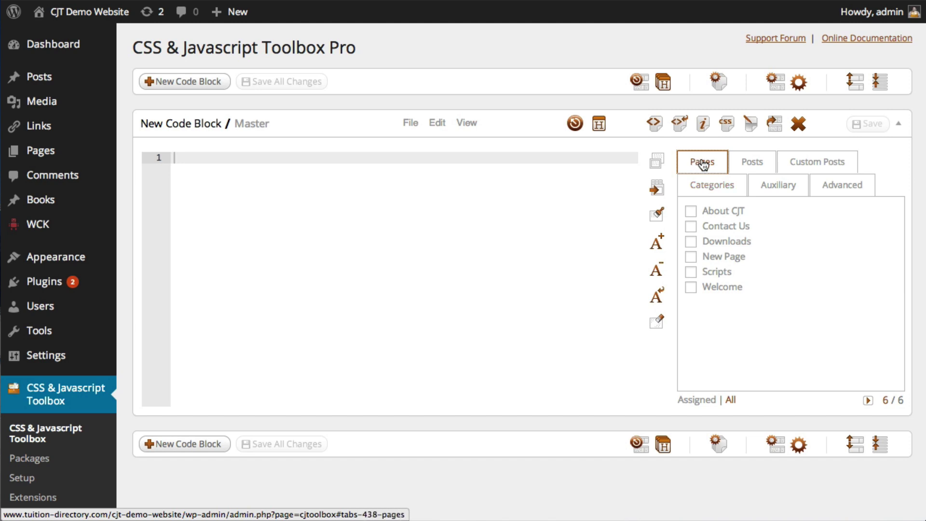
- Publish 'New Page 2' as a child page of About CJT
click(701, 166)
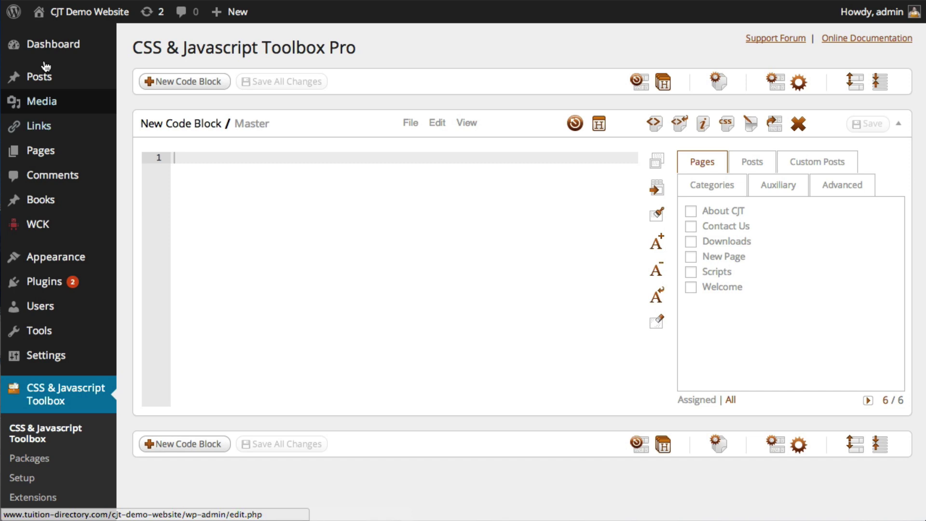
mouse_move(58, 157)
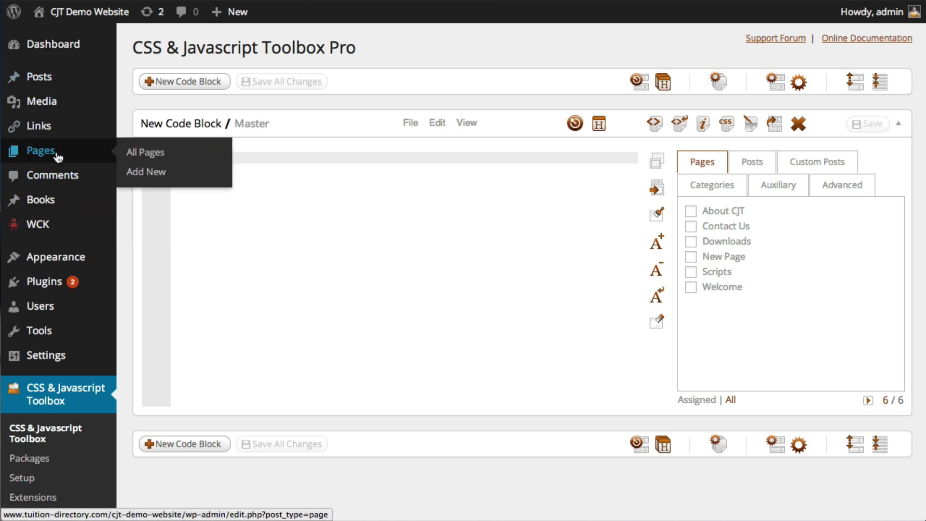
click(135, 172)
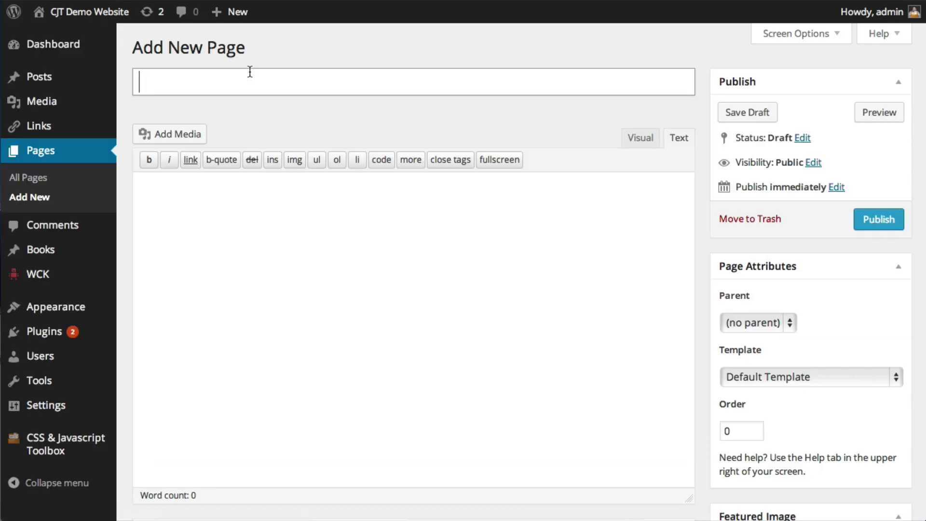
text(New Page 2)
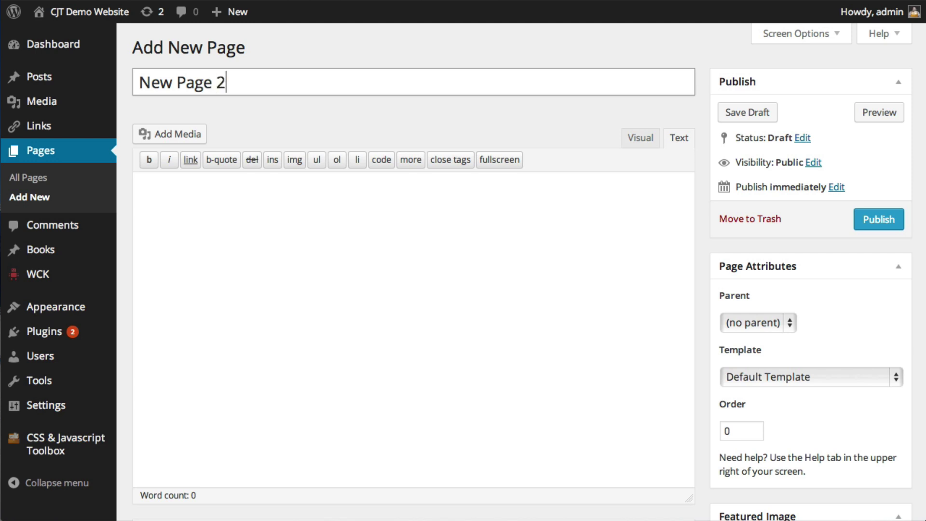
click(765, 323)
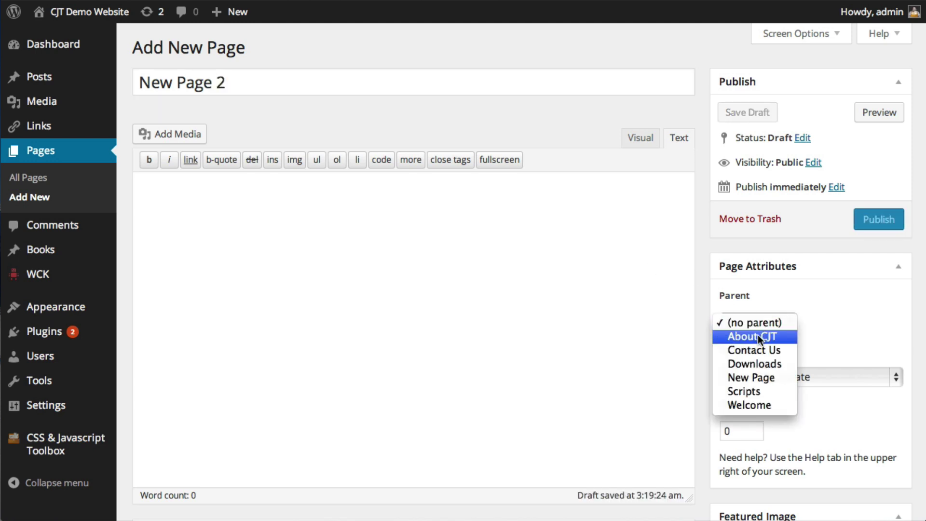
click(758, 334)
click(875, 220)
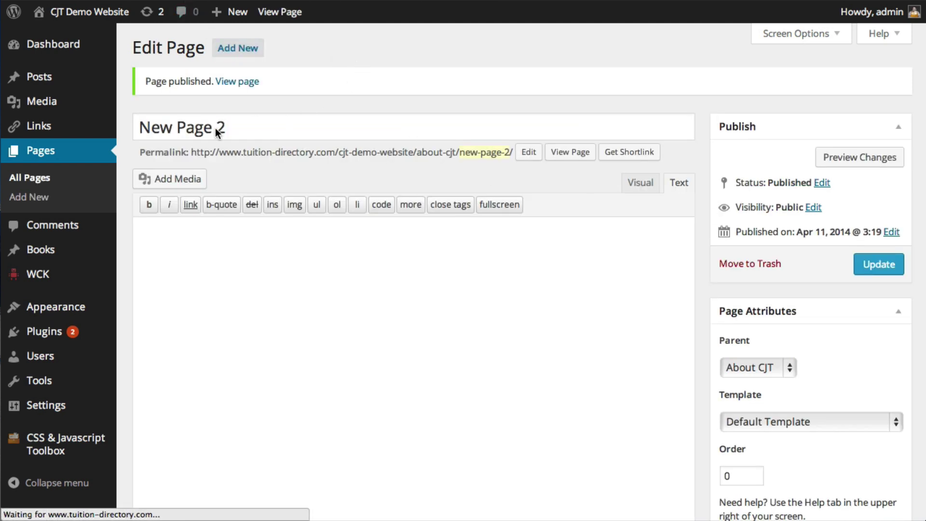
- Publish 'New Page 3' with About CJT as its parent too
text(New Page 3)
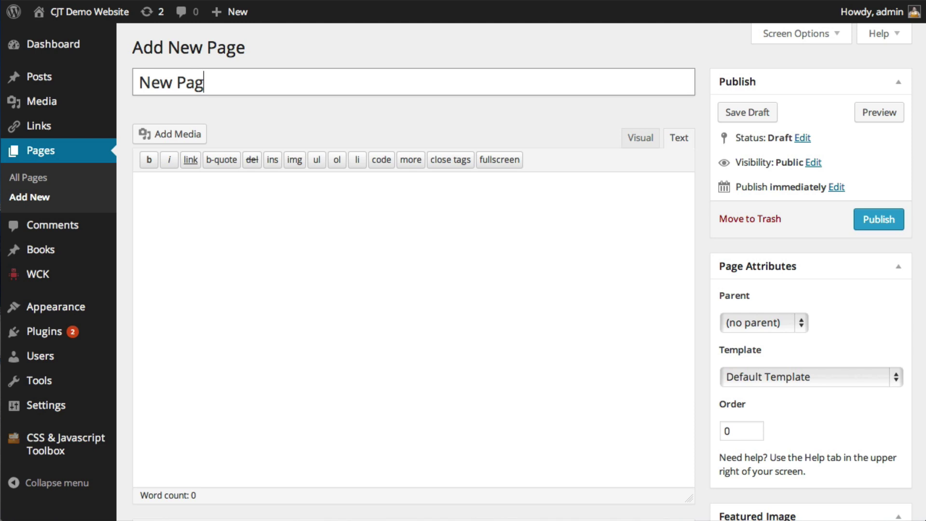
click(766, 323)
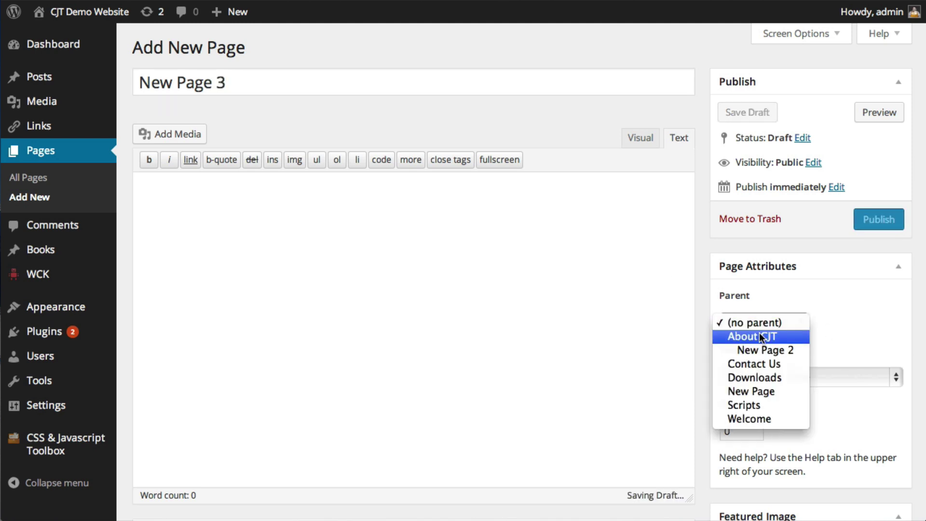
click(760, 333)
click(867, 221)
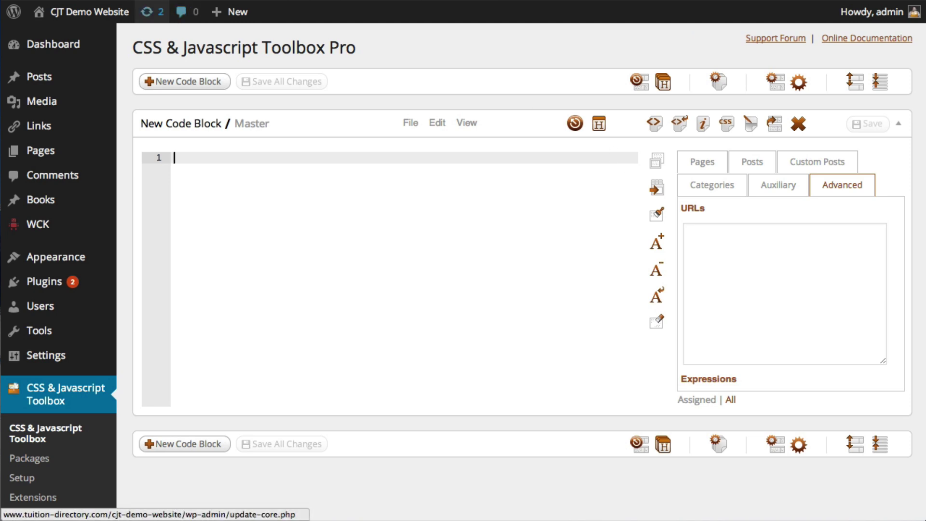
- List all eight pages, with New Page 2 and New Page 3 nested under About CJT
mouse_move(89, 12)
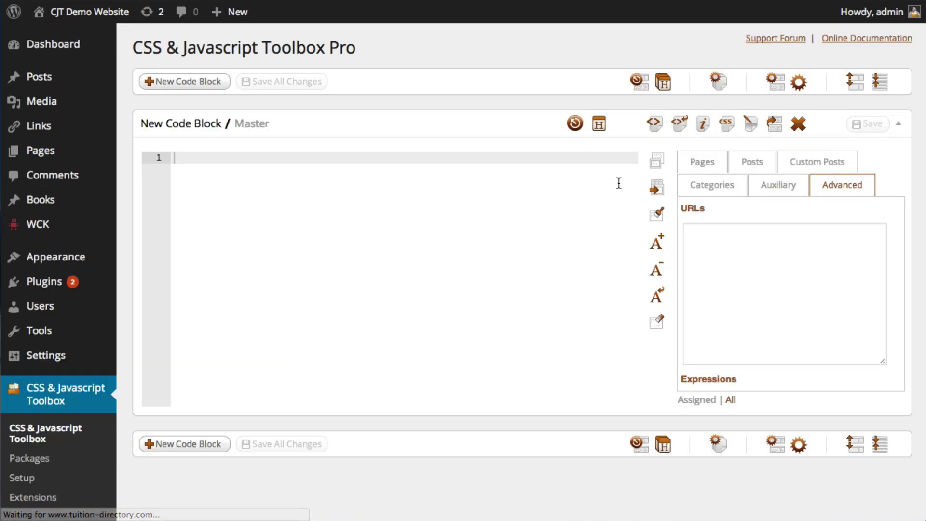
click(701, 164)
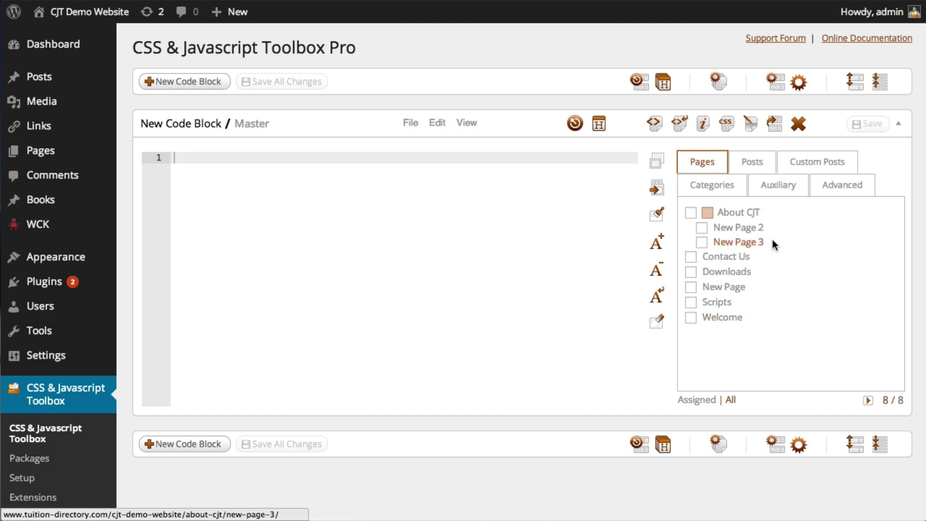
click(707, 213)
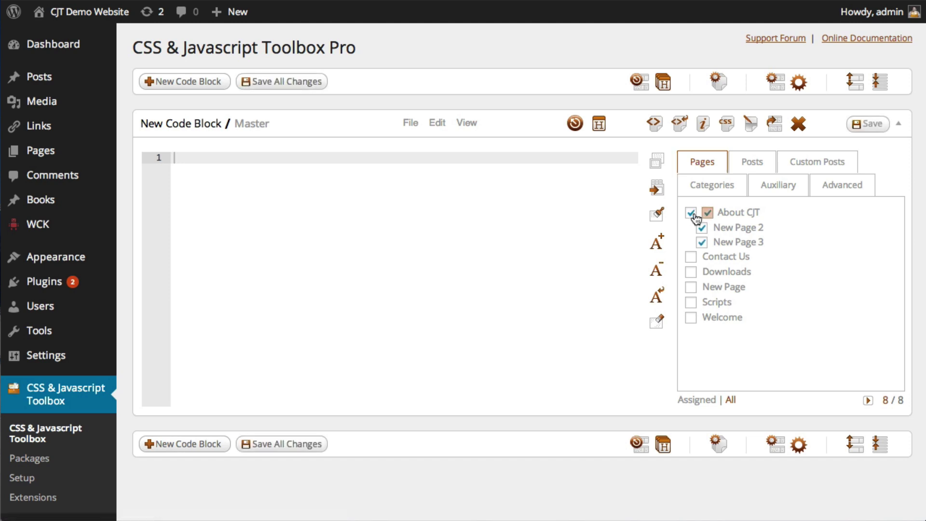
click(702, 227)
click(708, 214)
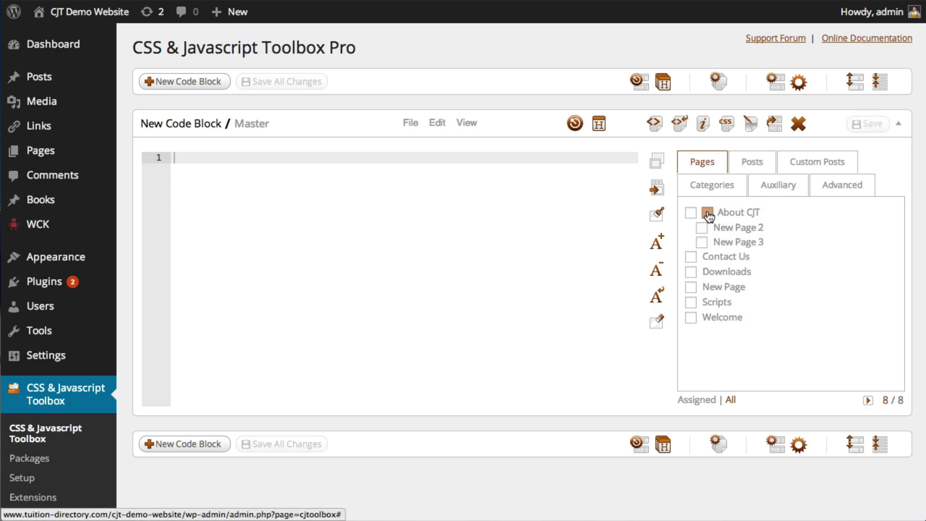
click(690, 213)
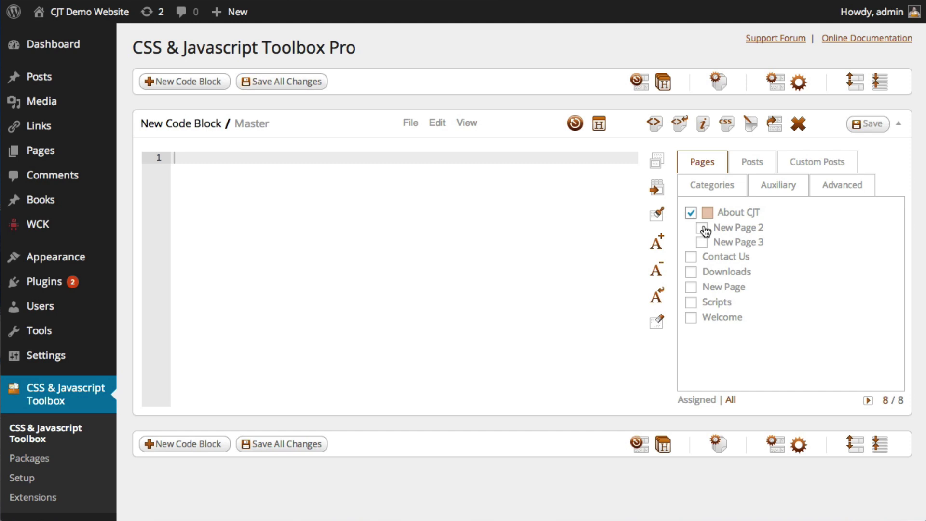
click(702, 227)
click(701, 242)
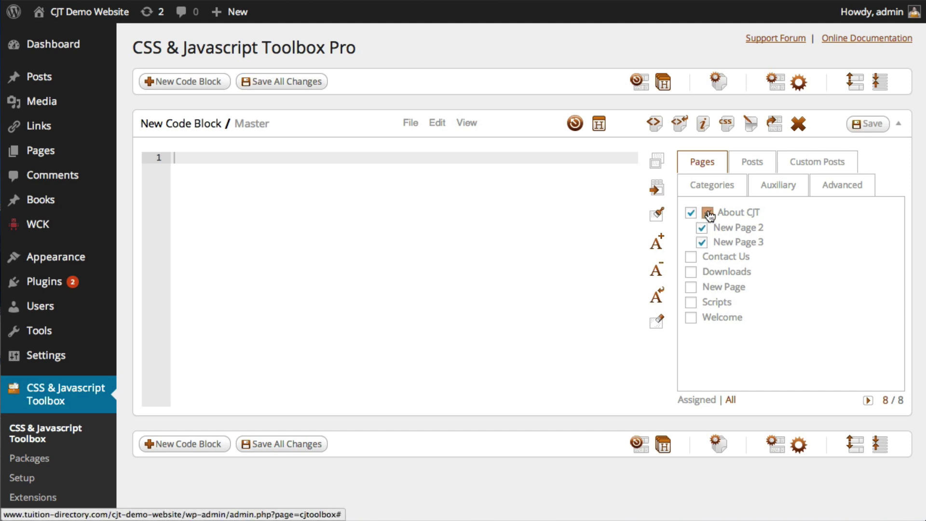
click(707, 213)
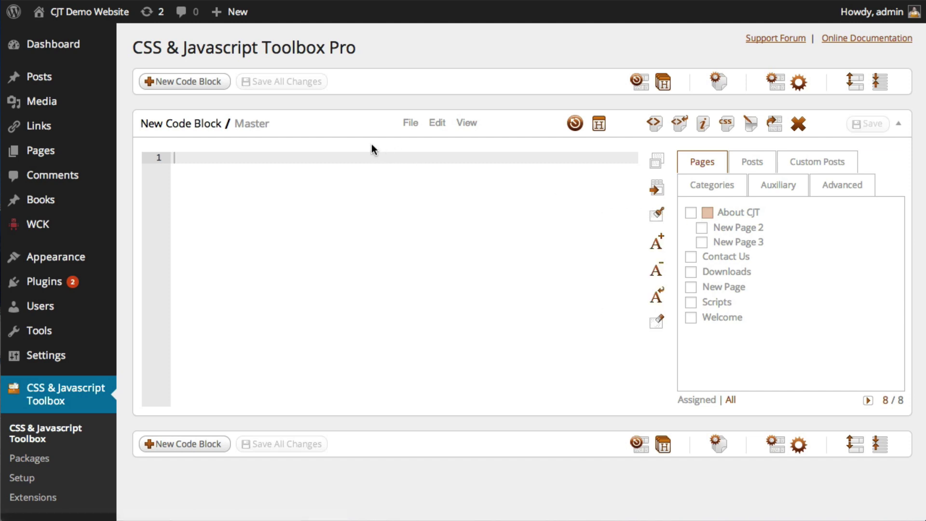
- Collapse and re-expand the code block so its Advanced URLs and Expressions options reappear
scroll(359, 128, down, 1)
scroll(357, 121, up, 1)
click(347, 125)
click(347, 125)
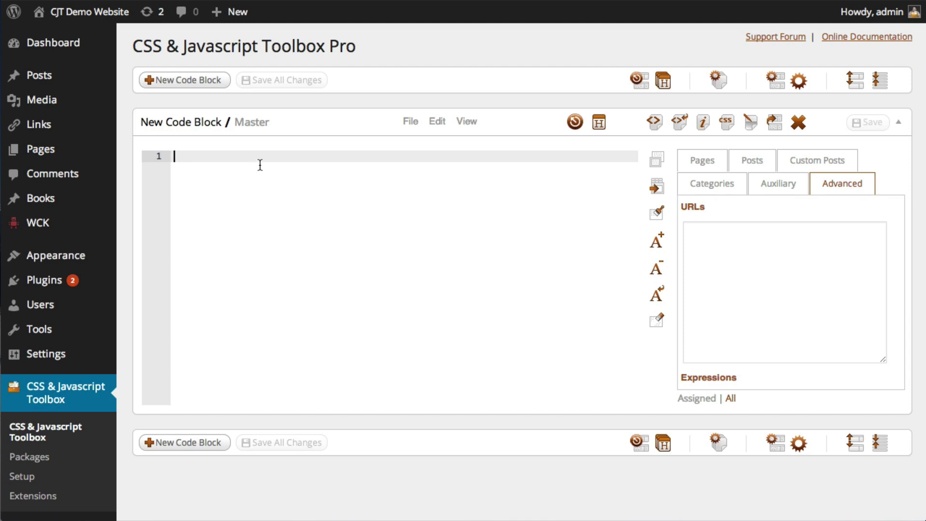
- Create two empty code blocks named 'Code Block 2' and 'Code Block 3'
click(186, 80)
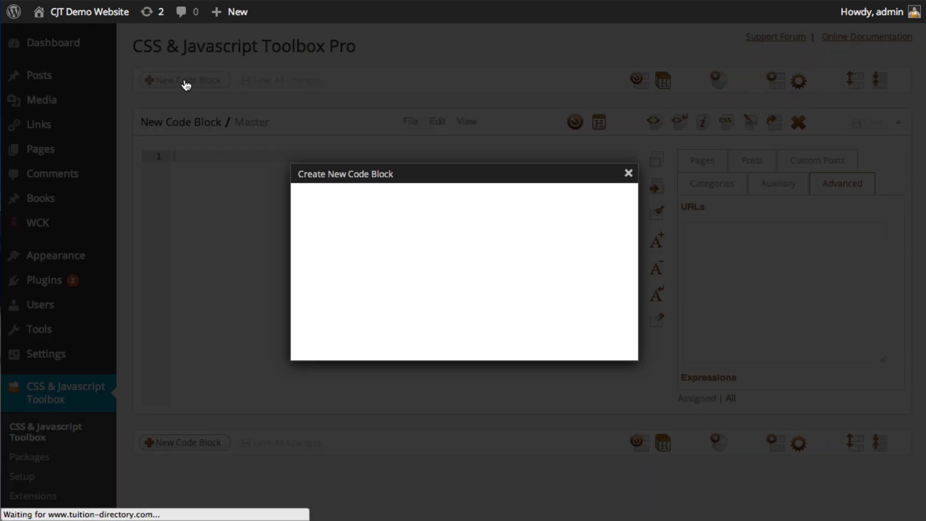
text(Code Block 2)
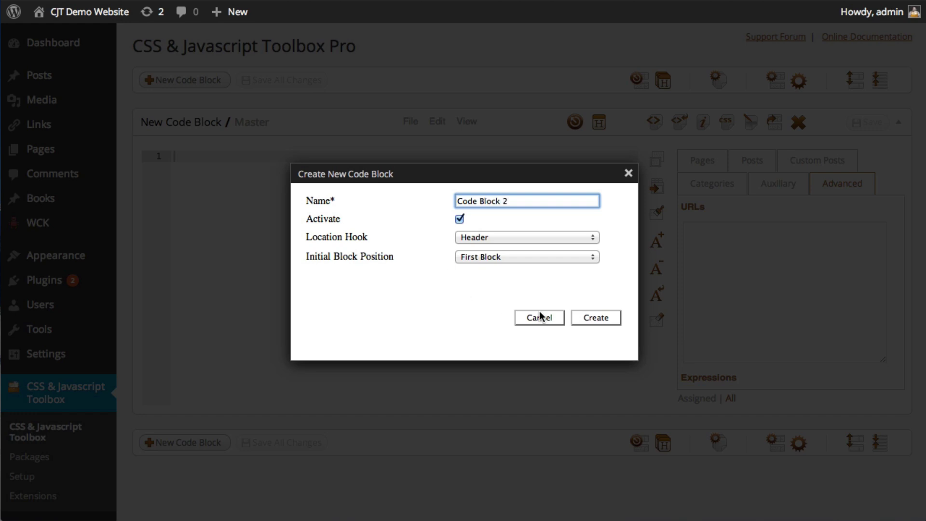
click(614, 325)
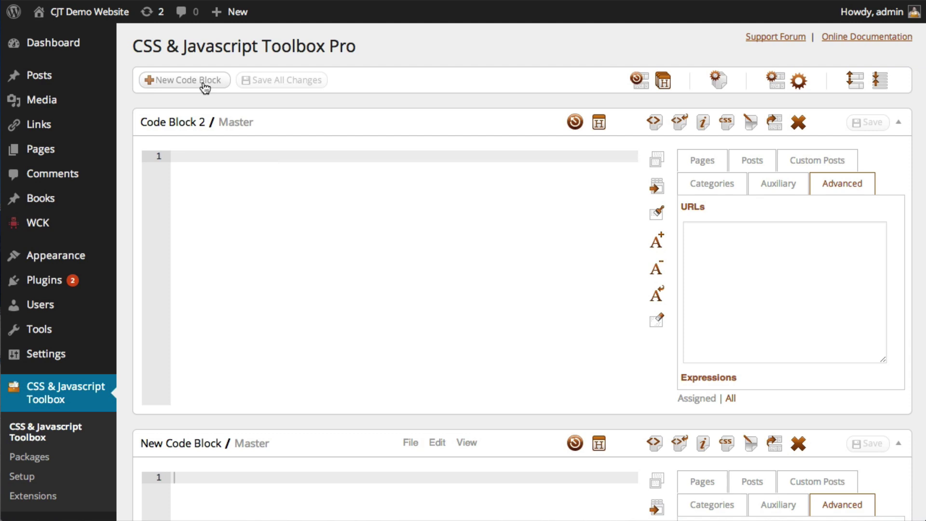
click(205, 85)
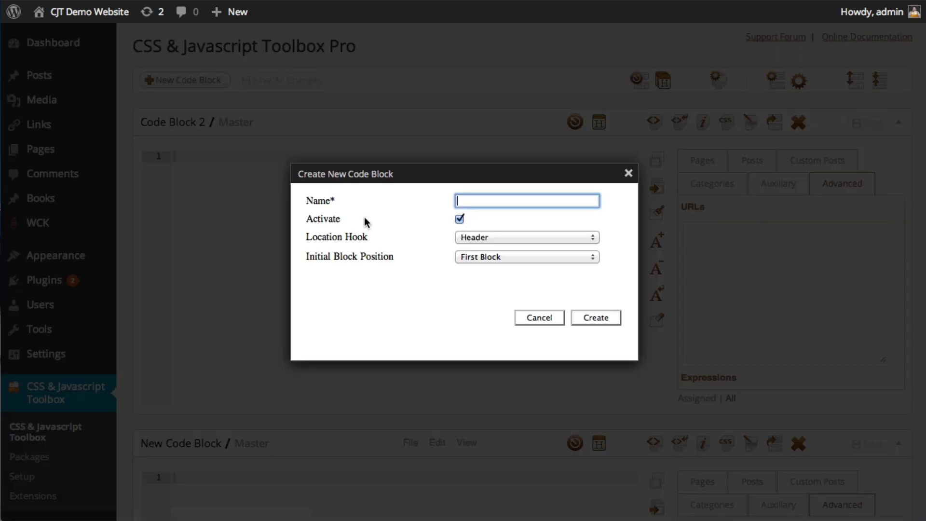
text(Code Block 3)
click(586, 316)
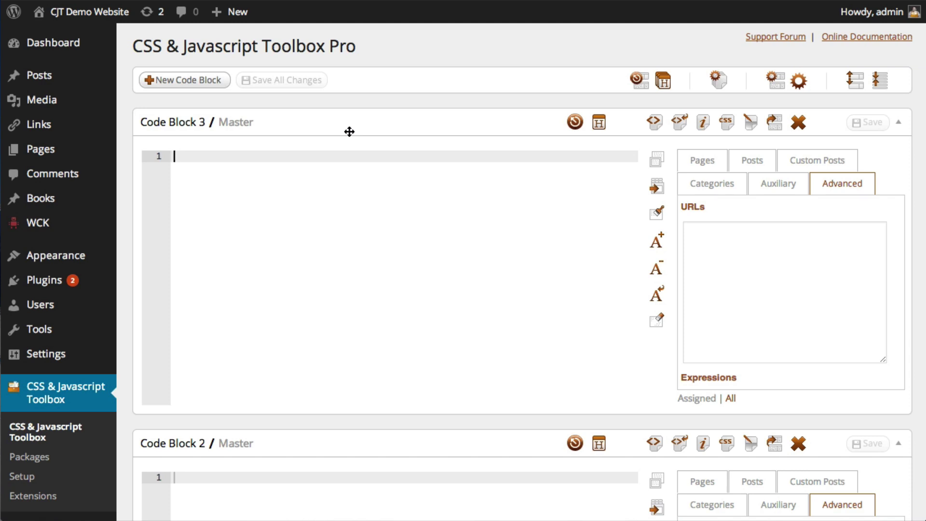
- Demonstrate Minimise all and Expand all by collapsing and re-expanding every code block twice
click(879, 83)
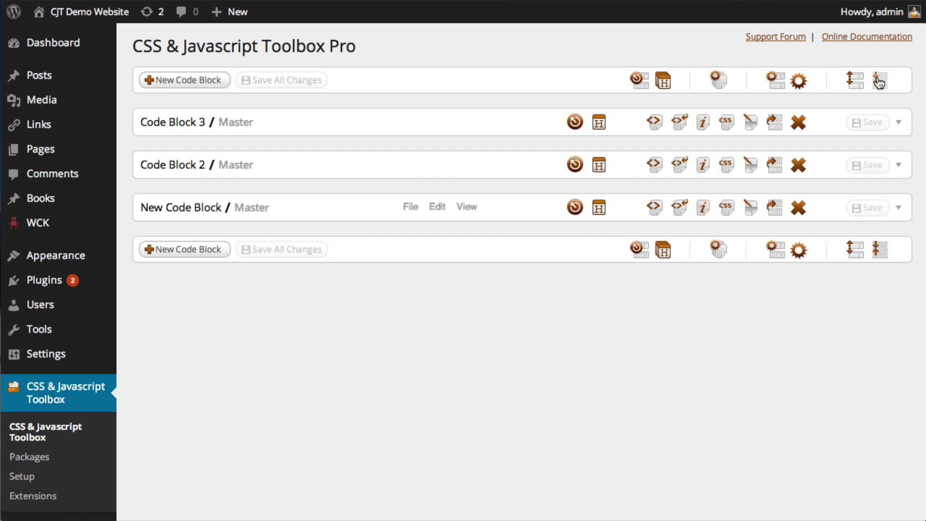
click(855, 81)
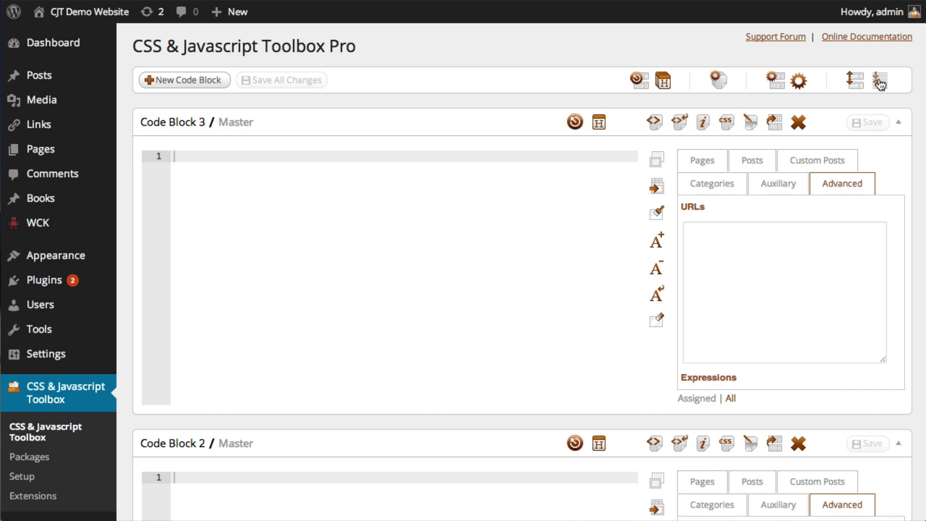
click(877, 83)
click(855, 81)
scroll(347, 149, down, 3)
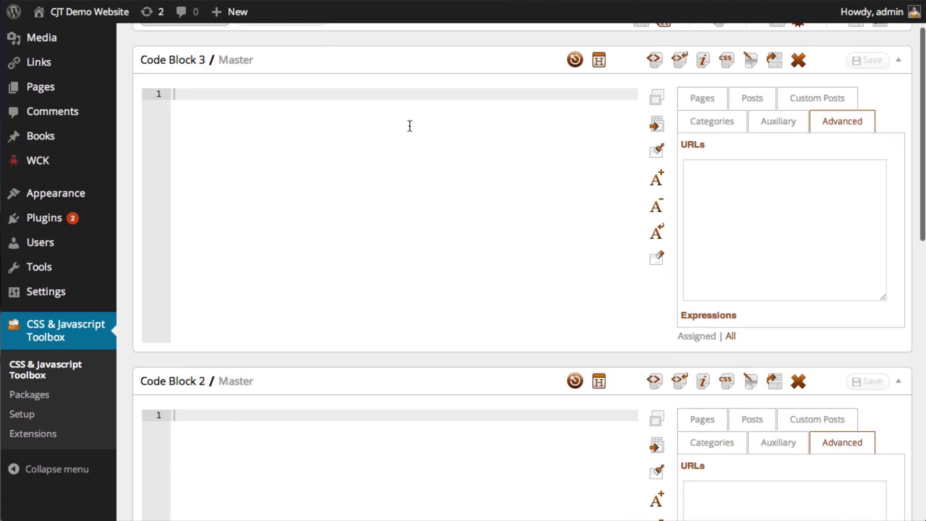
scroll(409, 126, up, 3)
scroll(410, 126, down, 15)
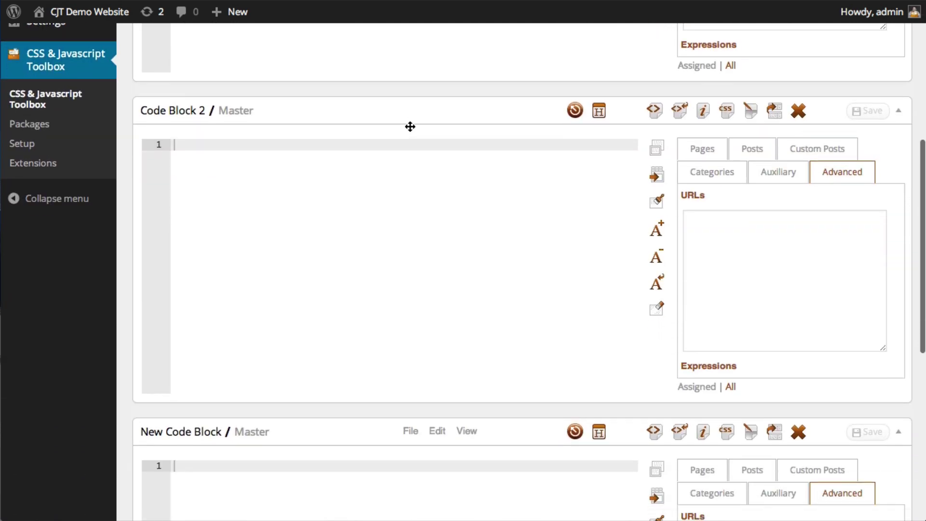
scroll(410, 126, down, 10)
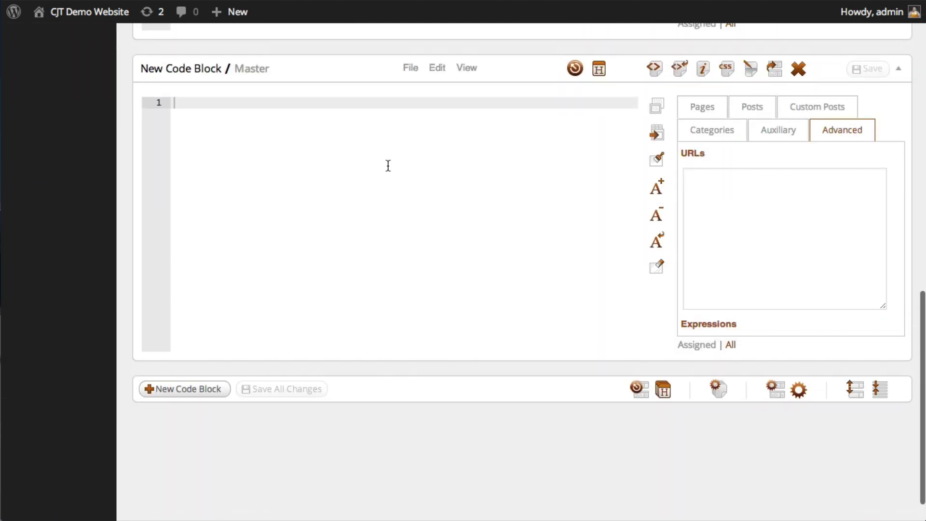
scroll(388, 166, up, 5)
scroll(387, 169, up, 15)
scroll(386, 170, down, 2)
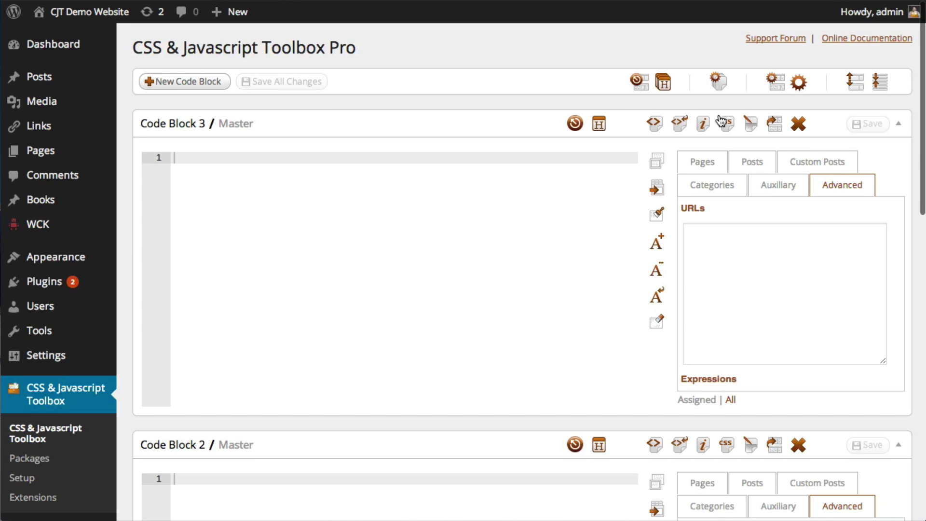
- Collapse all code blocks, then expand only New Code Block
click(874, 86)
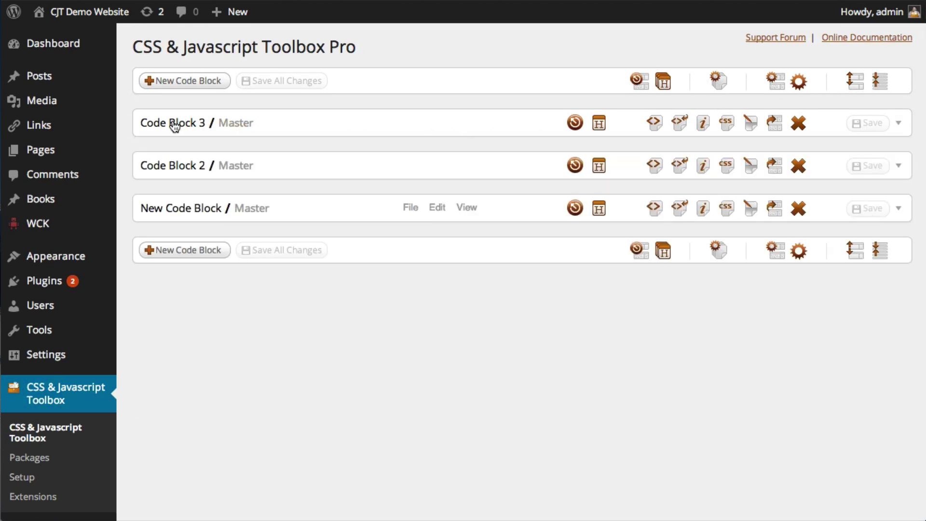
scroll(179, 210, up, 1)
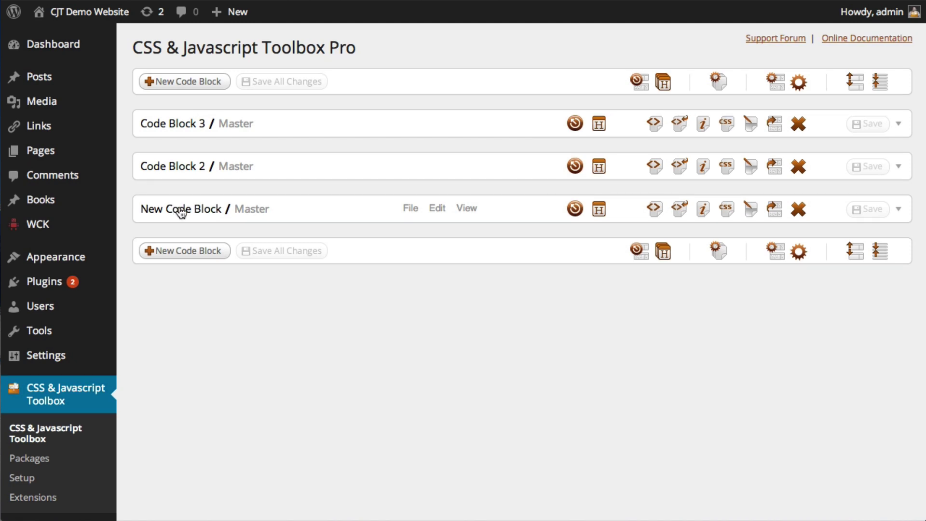
click(332, 209)
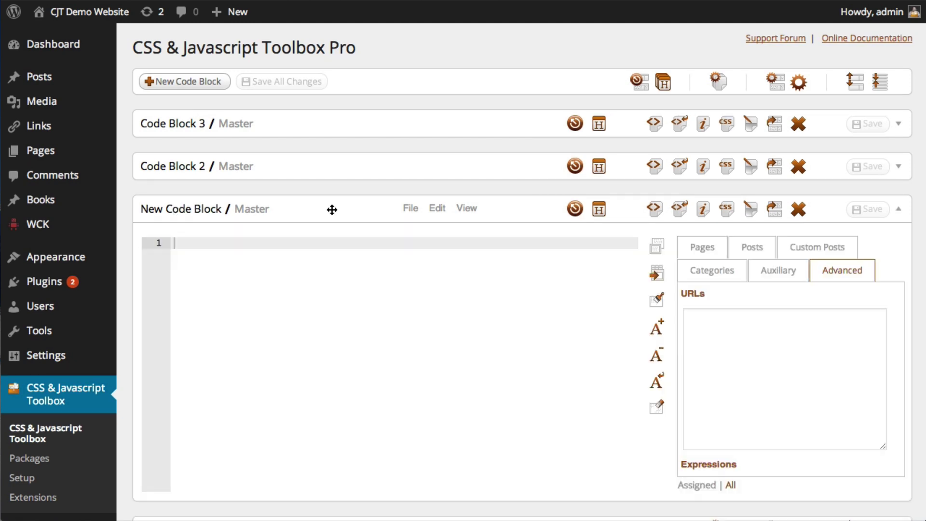